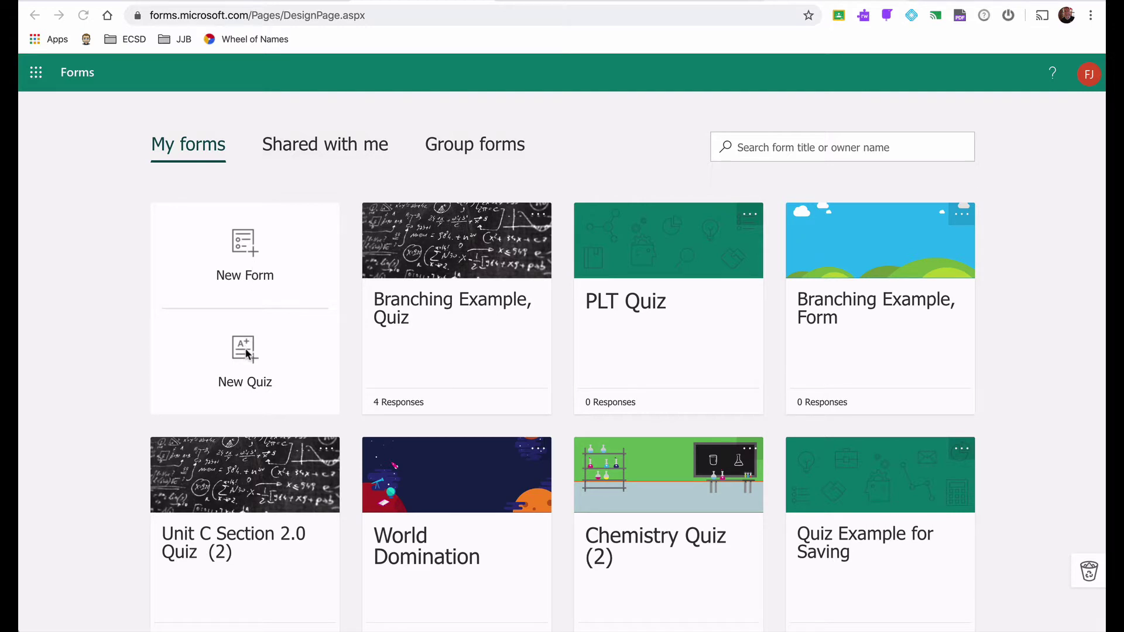
- Open the Branching Example, Quiz and scroll through its algebra questions down to question 11
click(456, 305)
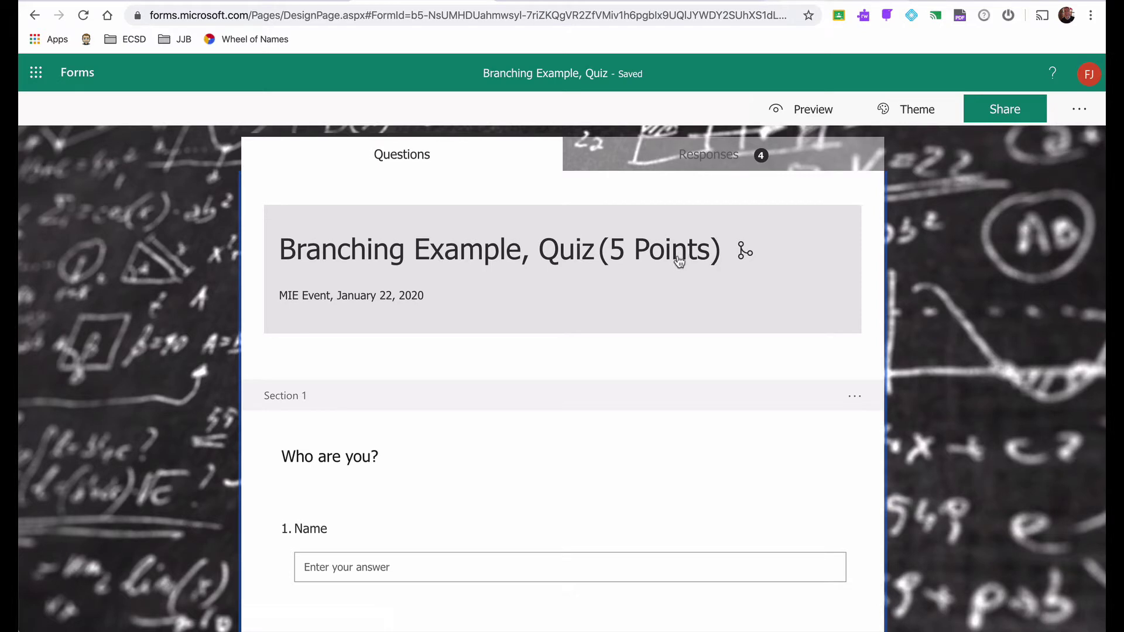
scroll(420, 416, down, 3)
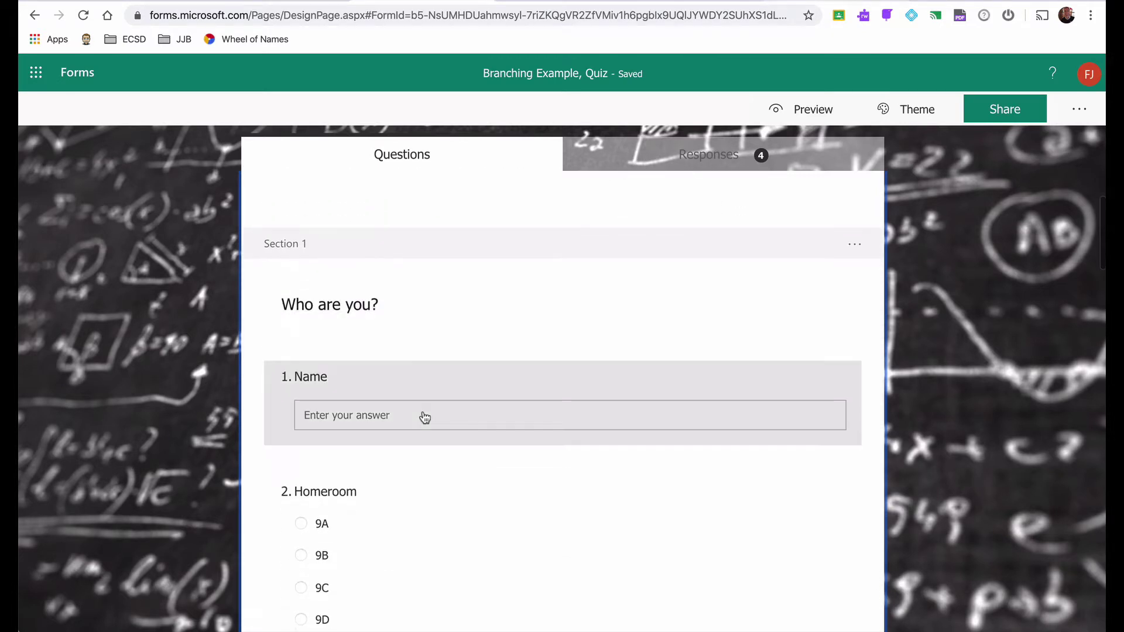
scroll(425, 416, down, 5)
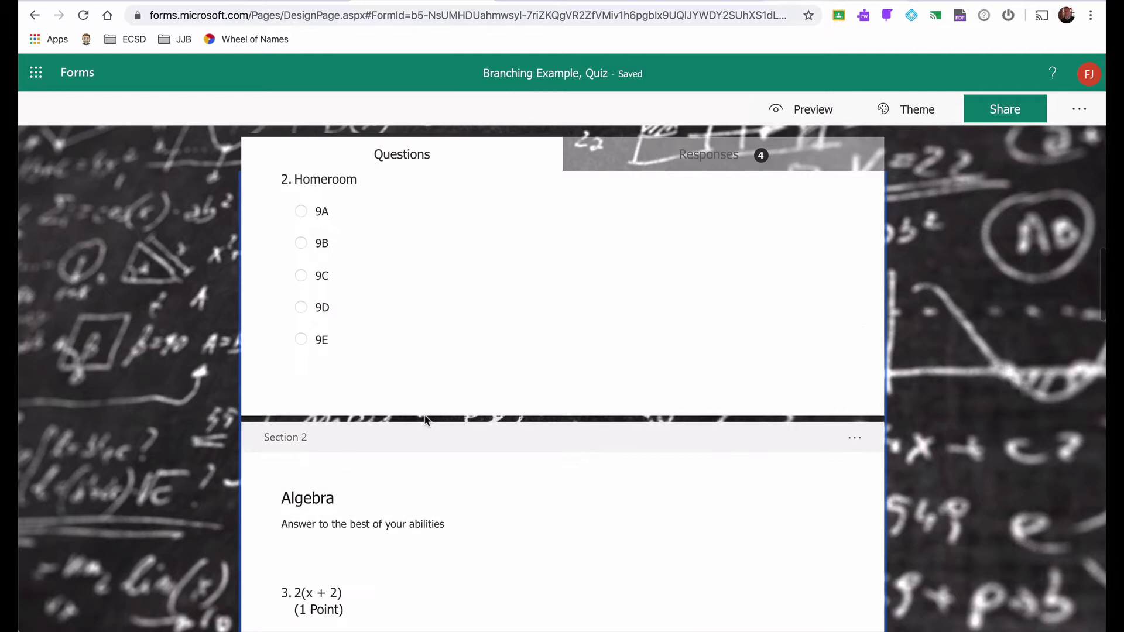
scroll(426, 419, down, 4)
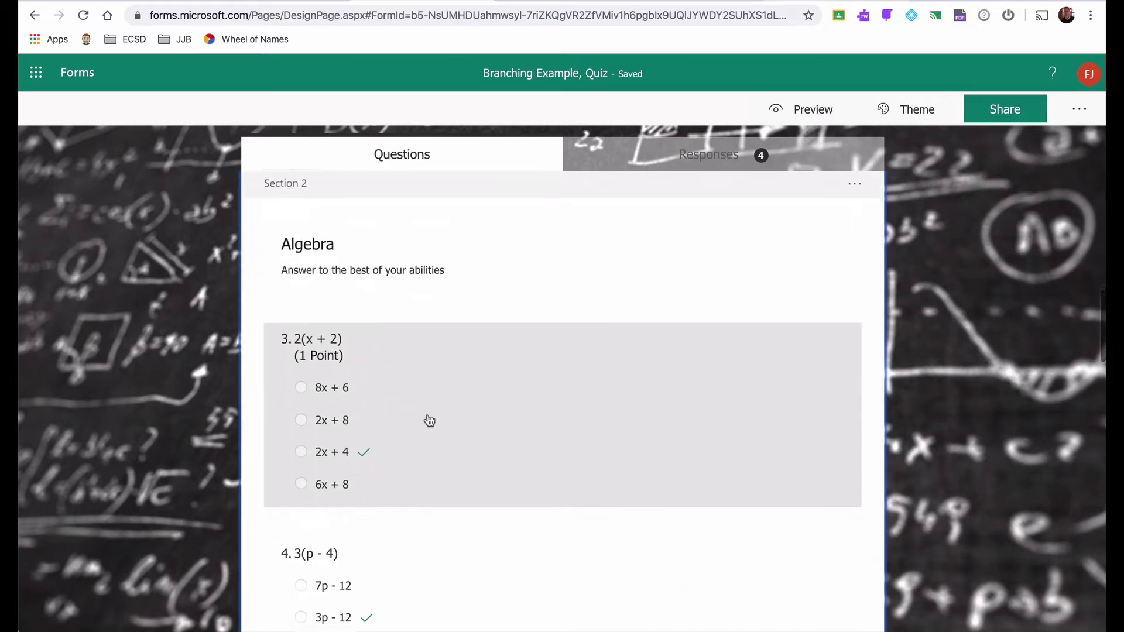
scroll(429, 420, down, 1)
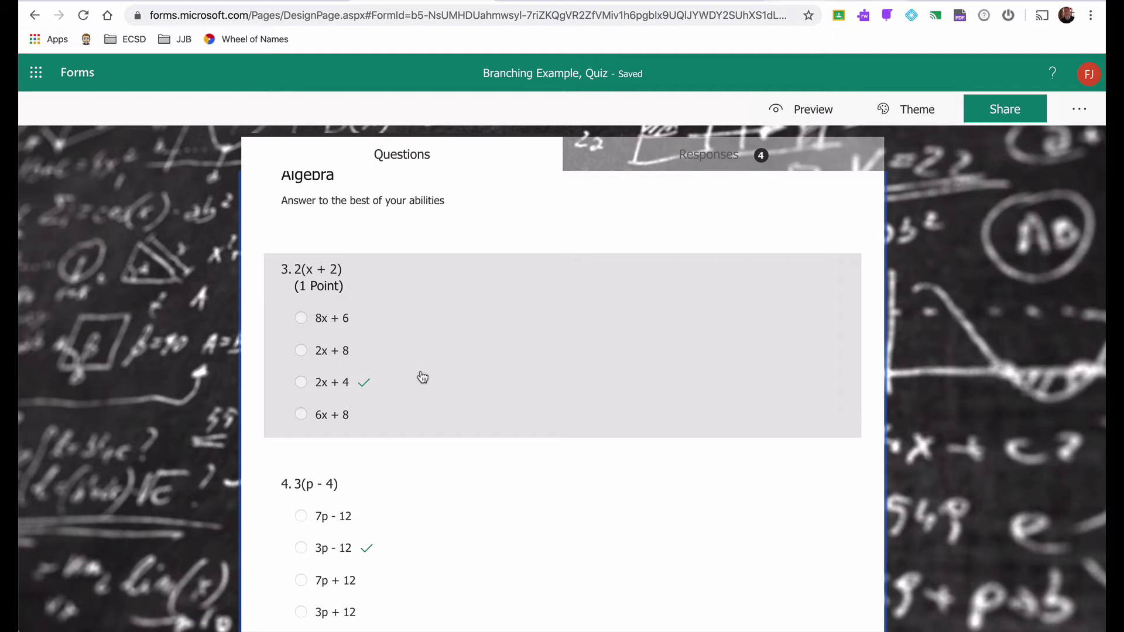
scroll(419, 379, down, 5)
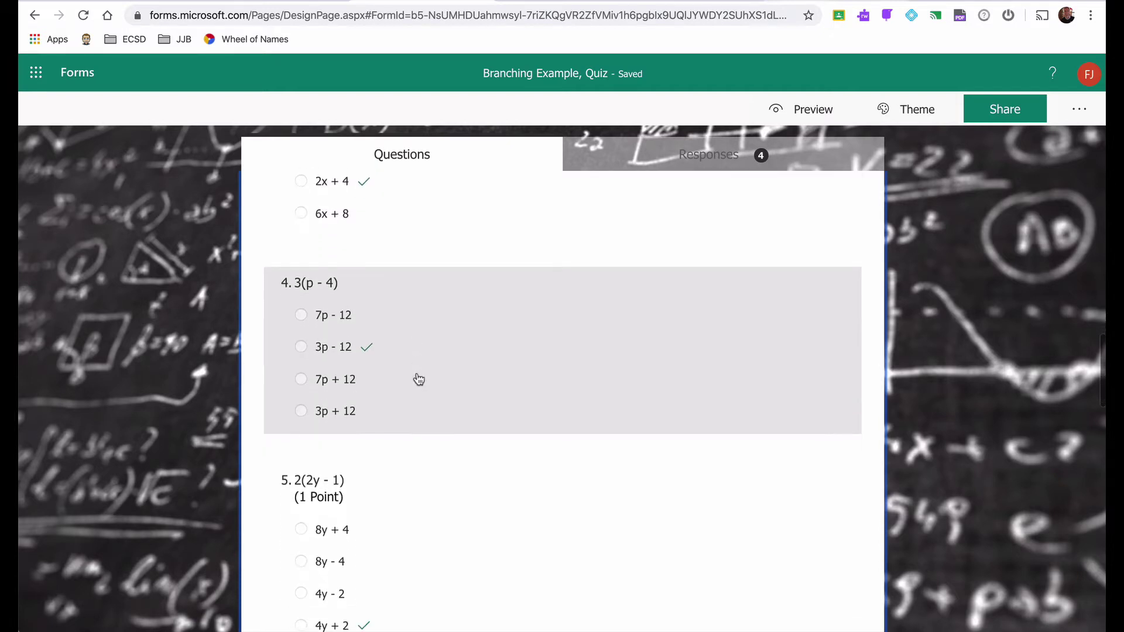
scroll(420, 379, down, 7)
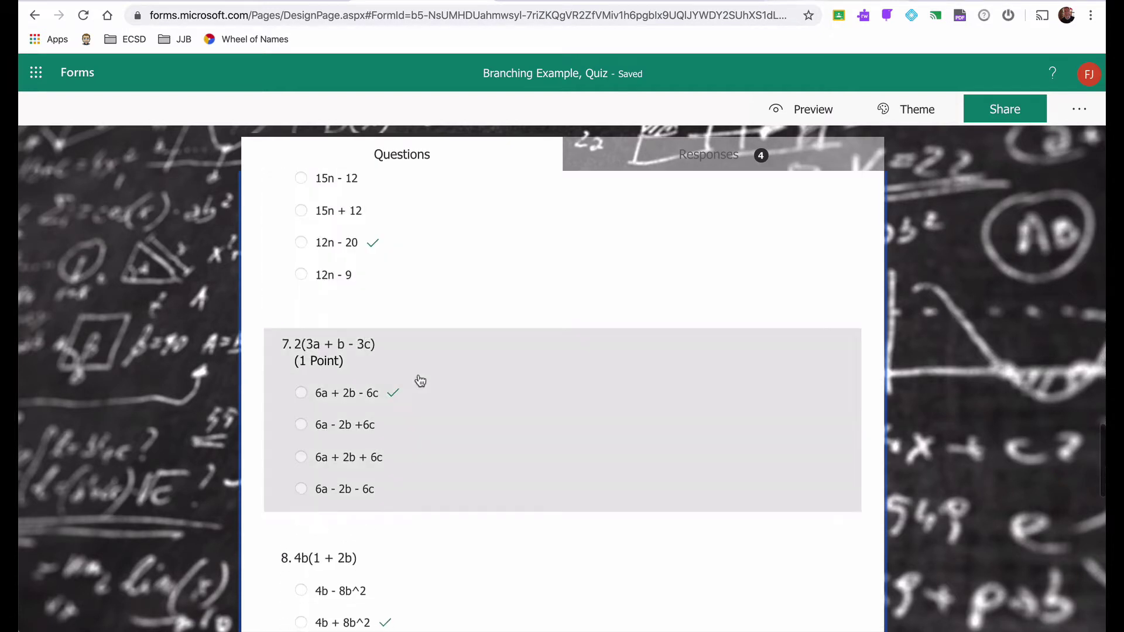
scroll(420, 381, down, 8)
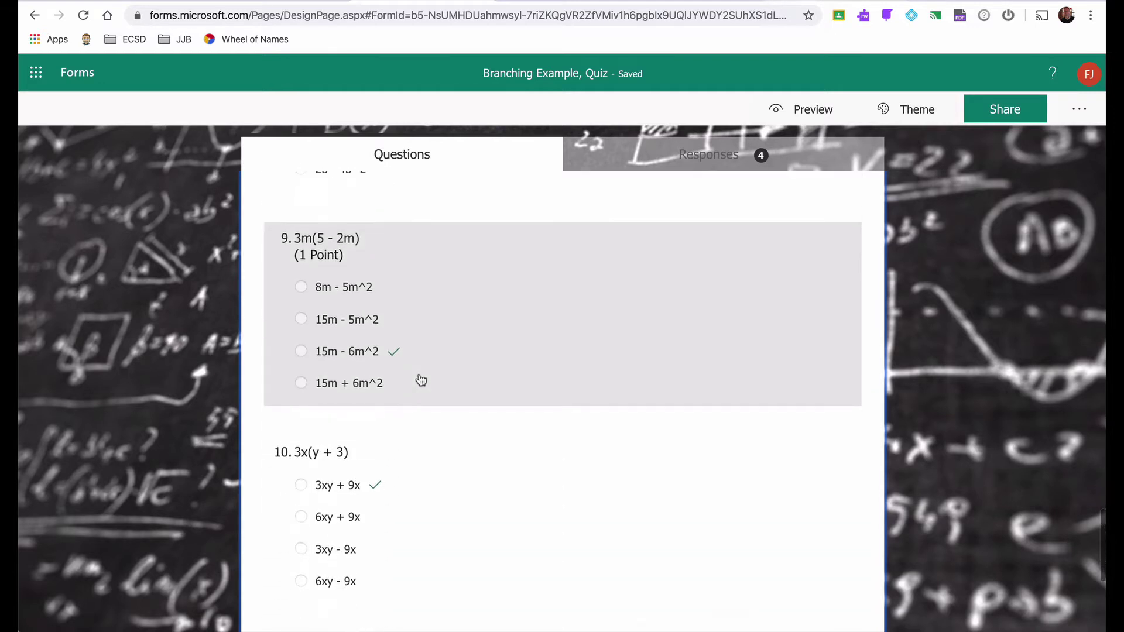
scroll(421, 380, down, 3)
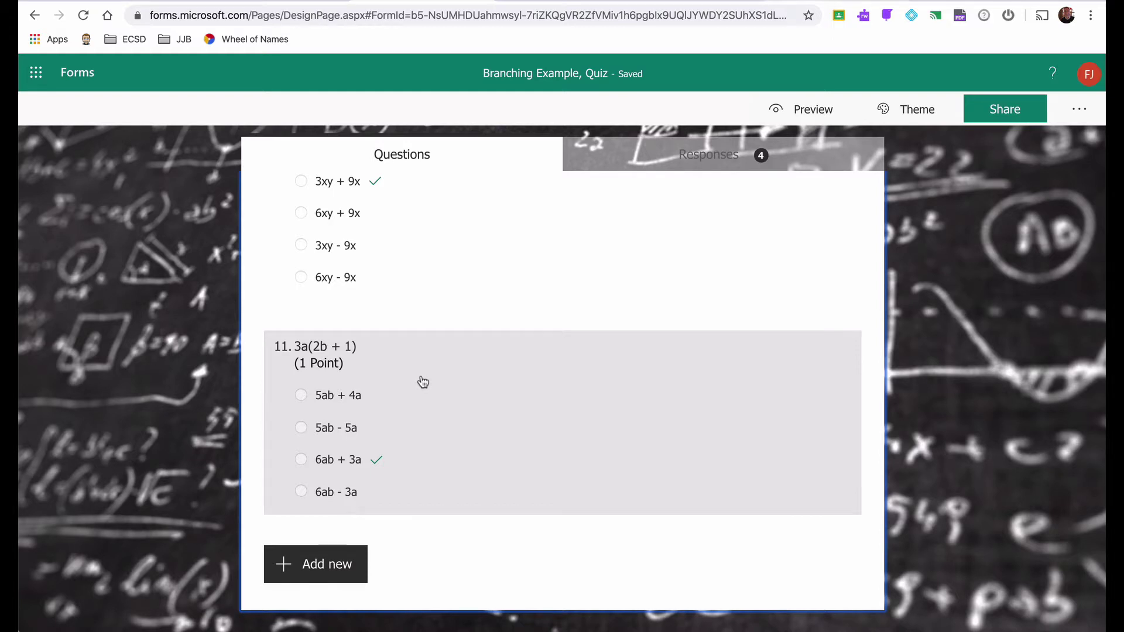
scroll(425, 378, up, 2)
scroll(427, 377, up, 15)
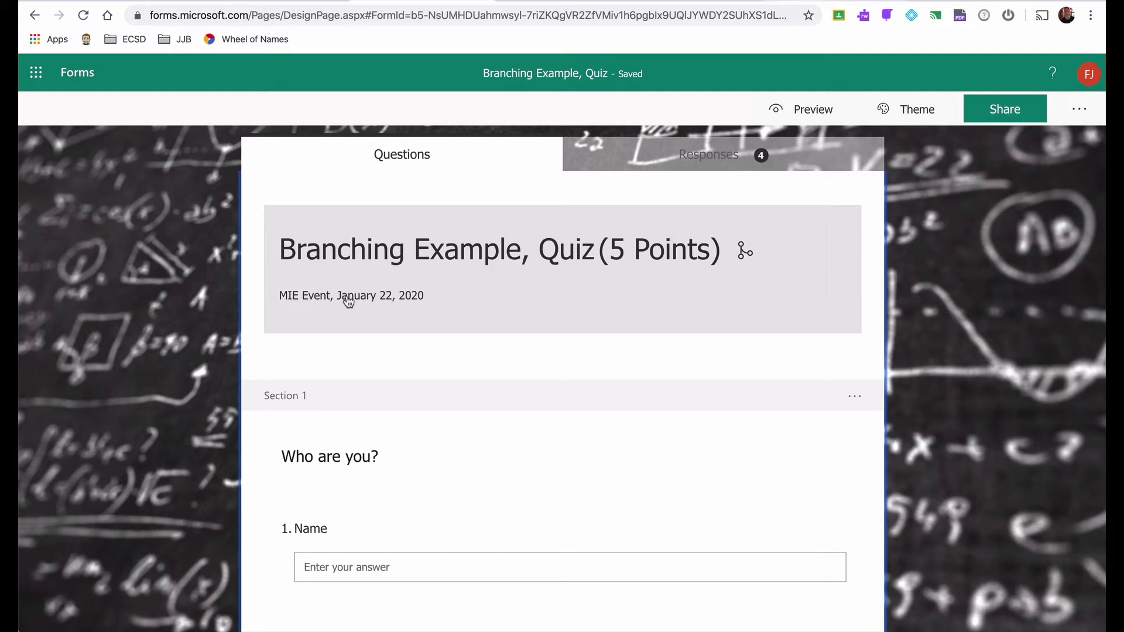
scroll(364, 354, down, 2)
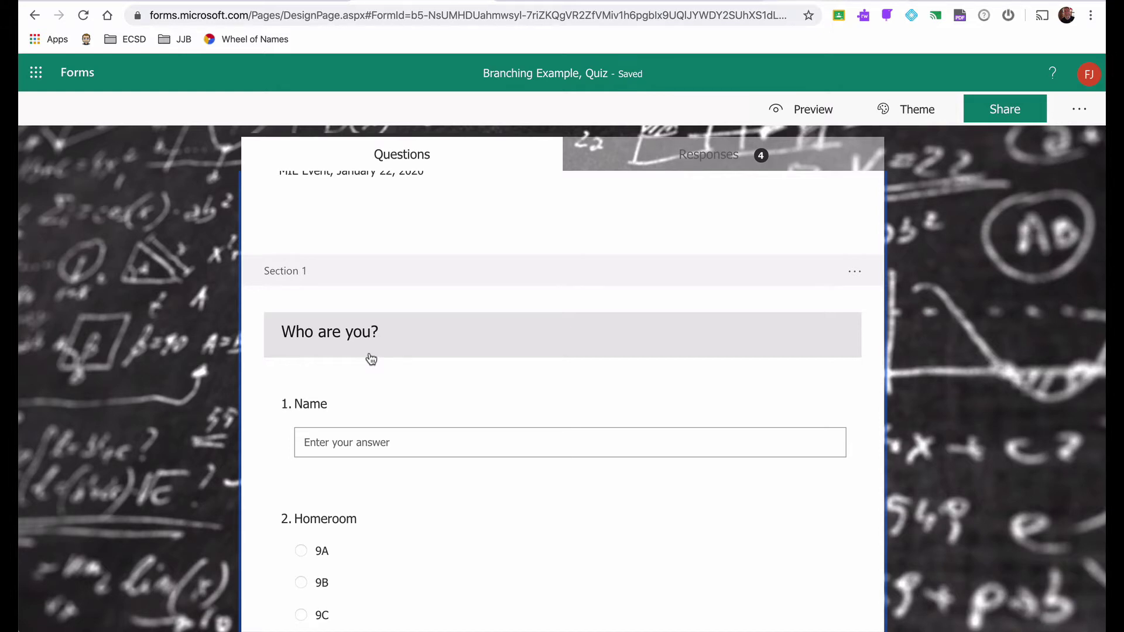
scroll(375, 355, down, 1)
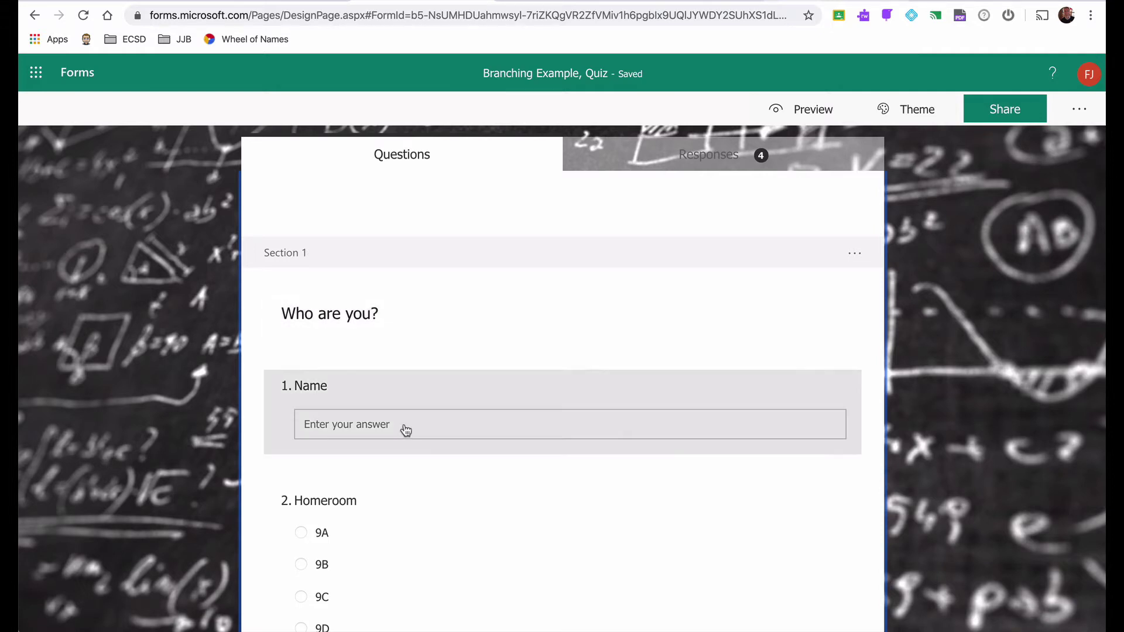
scroll(407, 429, down, 1)
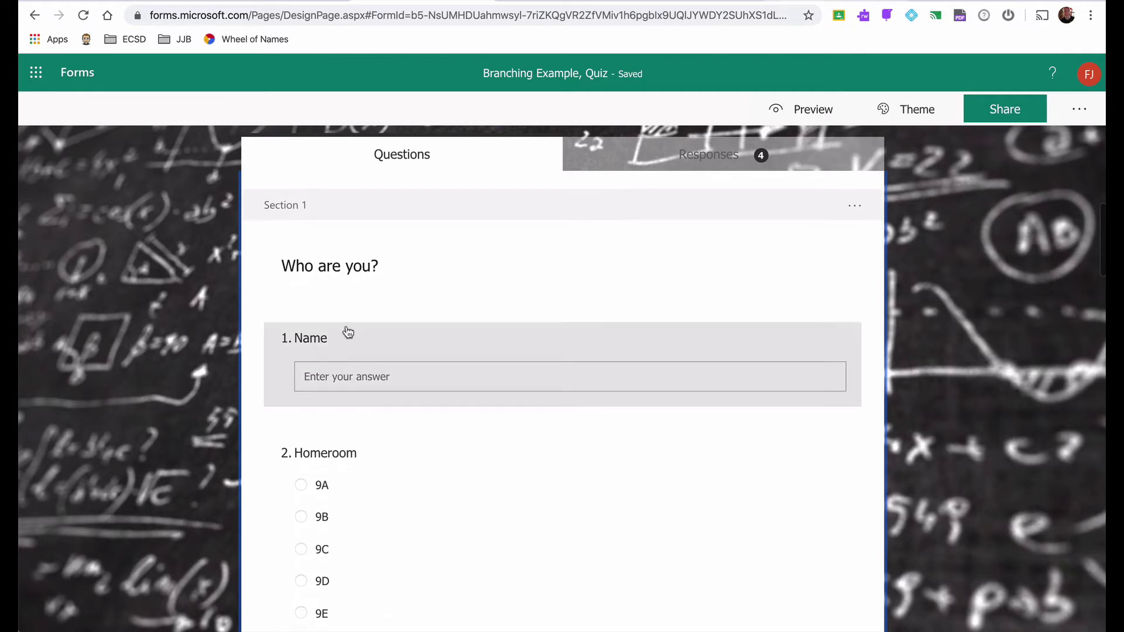
scroll(401, 369, down, 2)
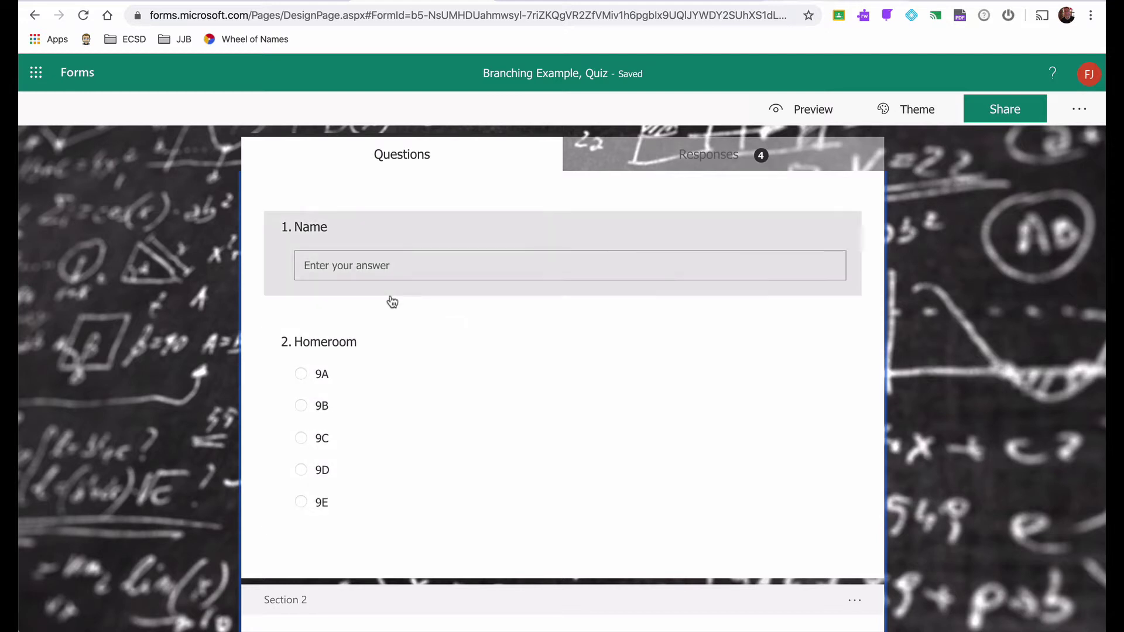
click(376, 245)
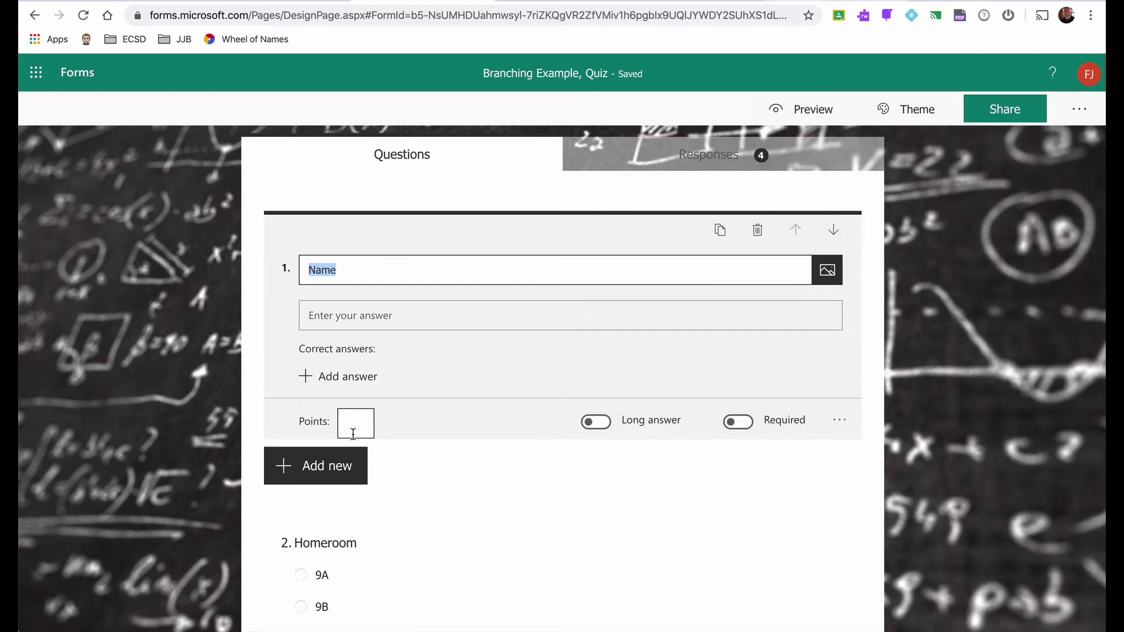
click(1045, 394)
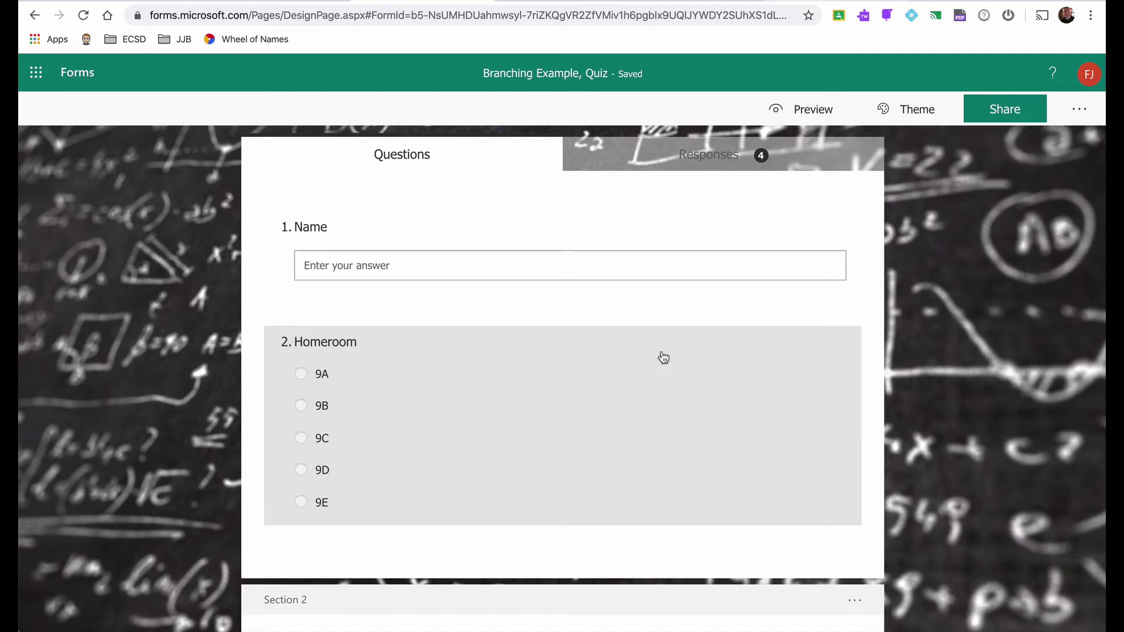
scroll(663, 357, down, 5)
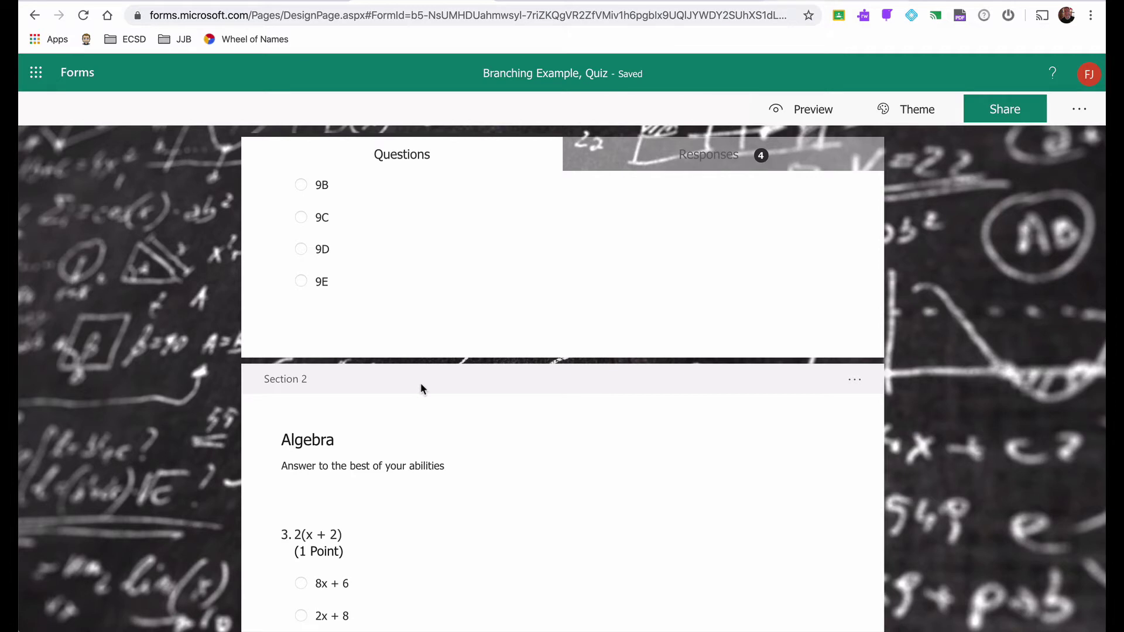
scroll(418, 397, down, 2)
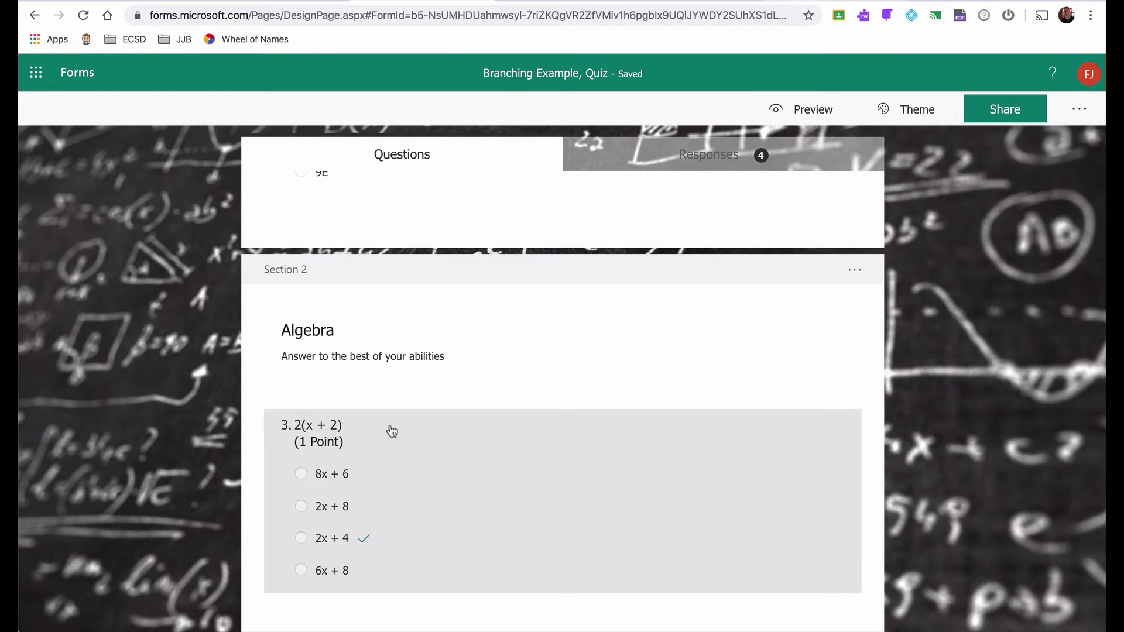
scroll(396, 431, down, 2)
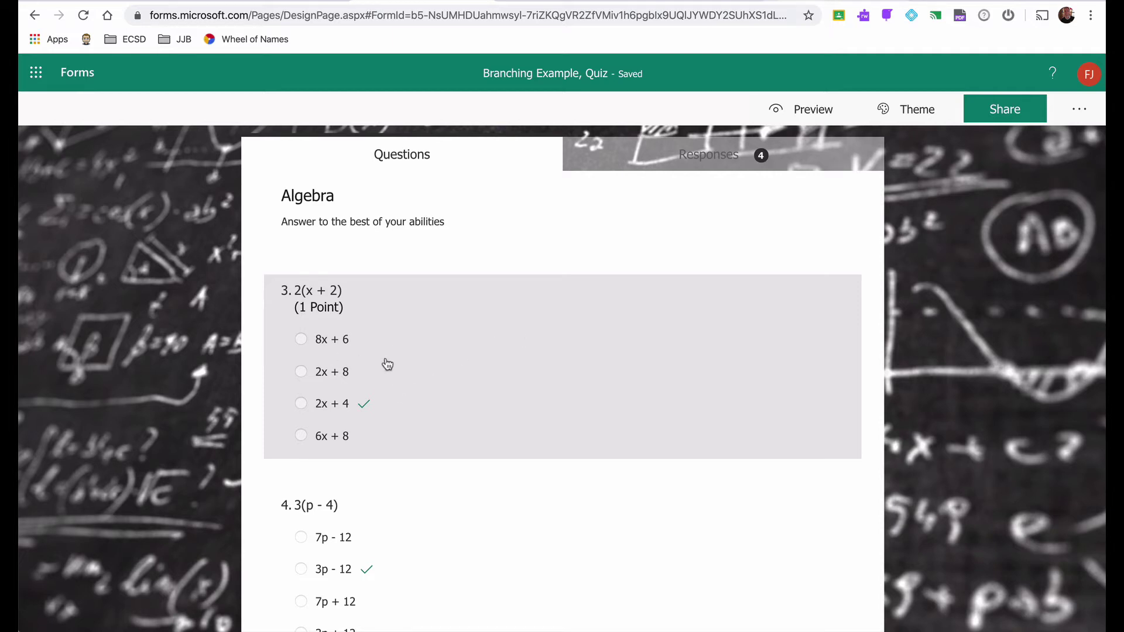
scroll(422, 392, down, 1)
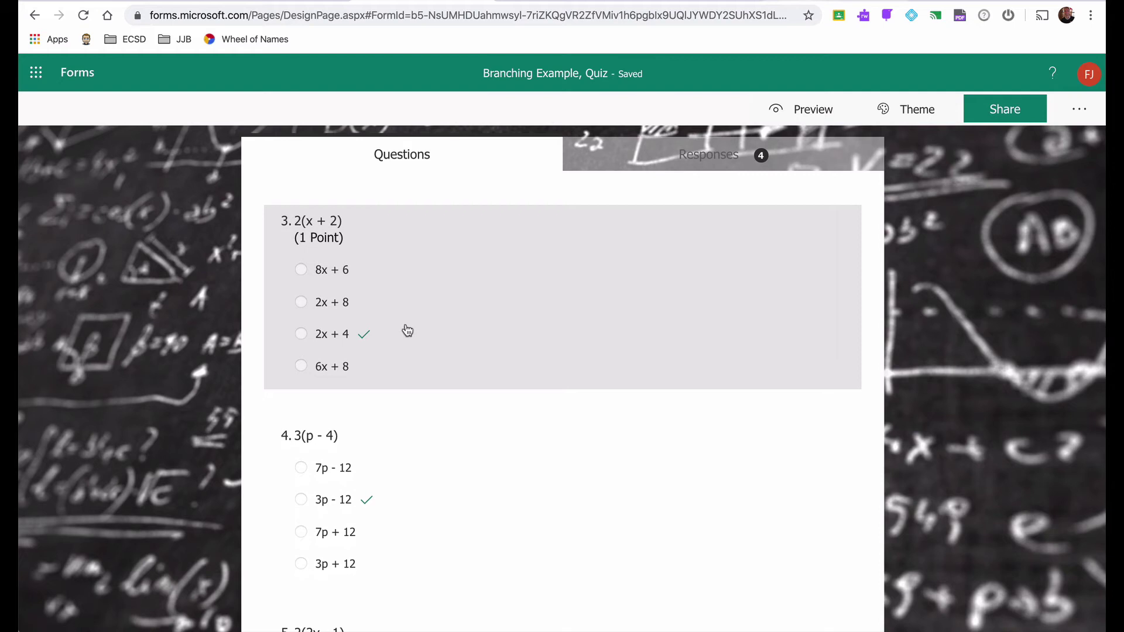
scroll(408, 332, down, 12)
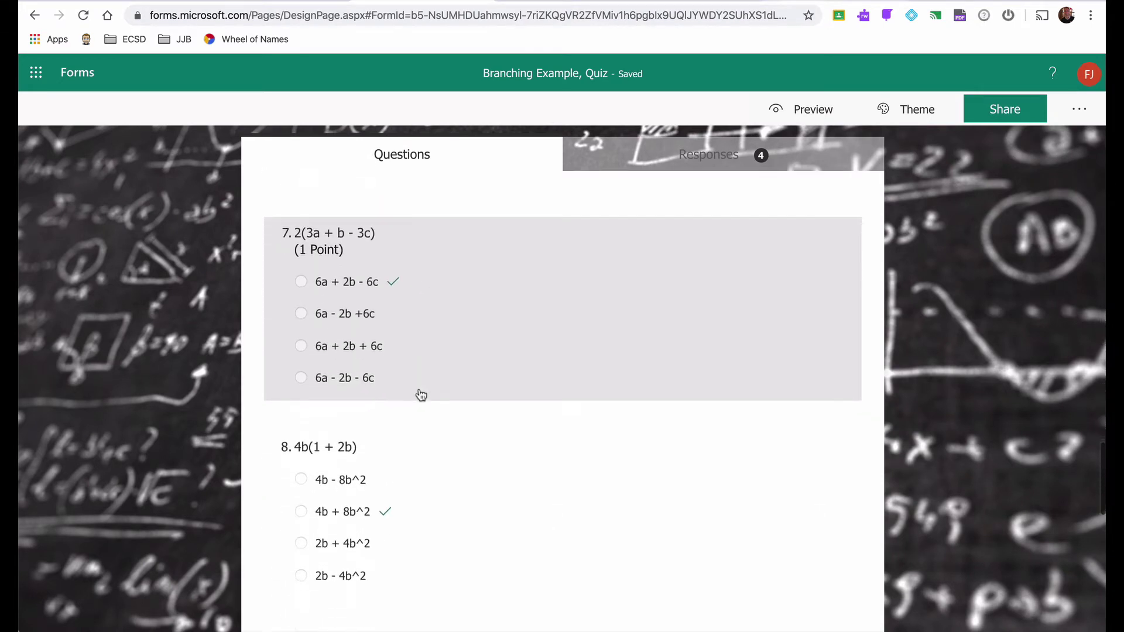
scroll(421, 396, down, 10)
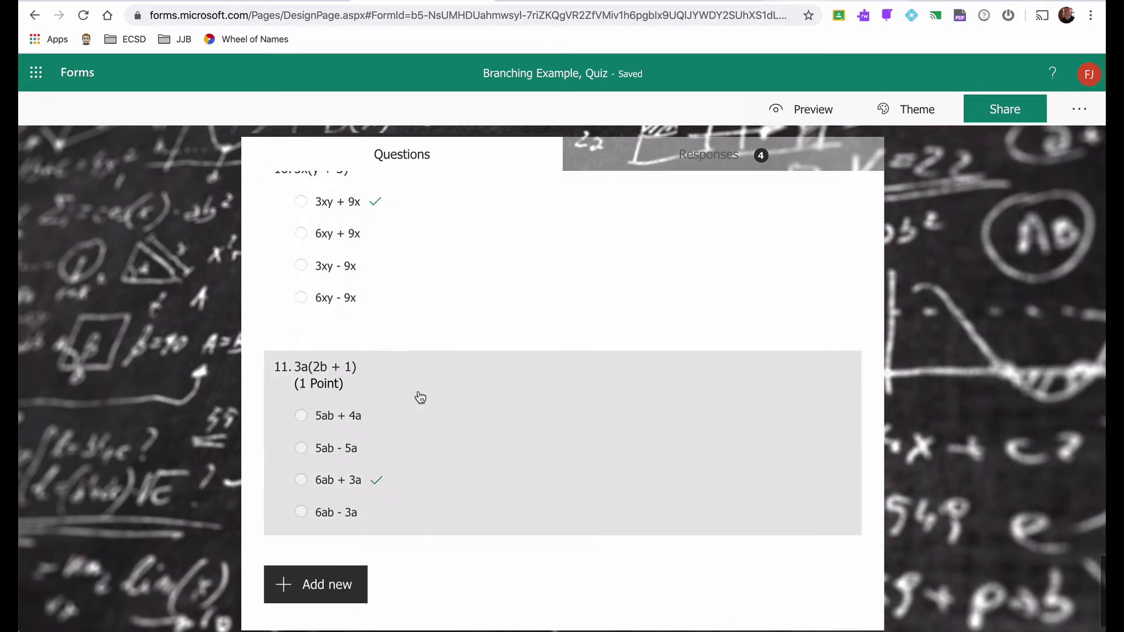
scroll(420, 397, up, 14)
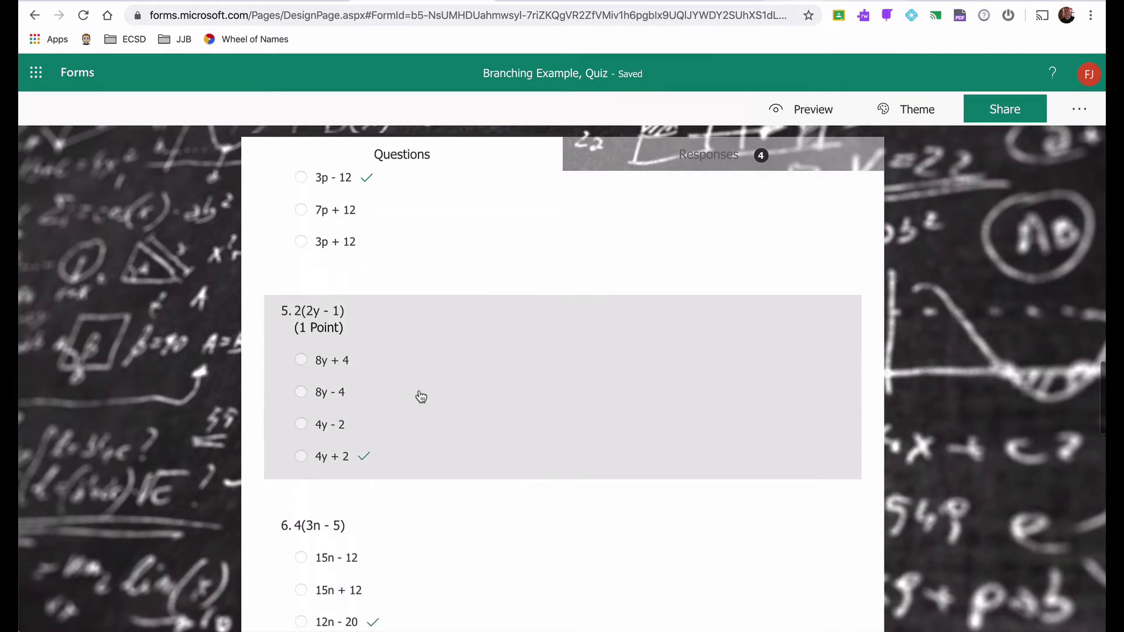
scroll(420, 396, up, 7)
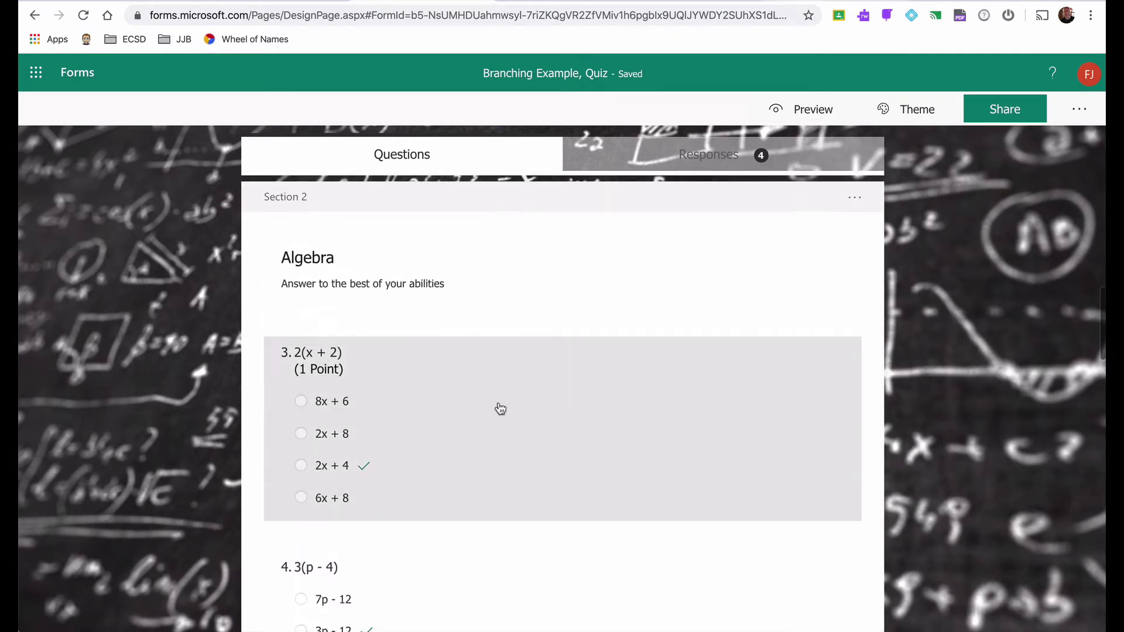
scroll(316, 384, down, 1)
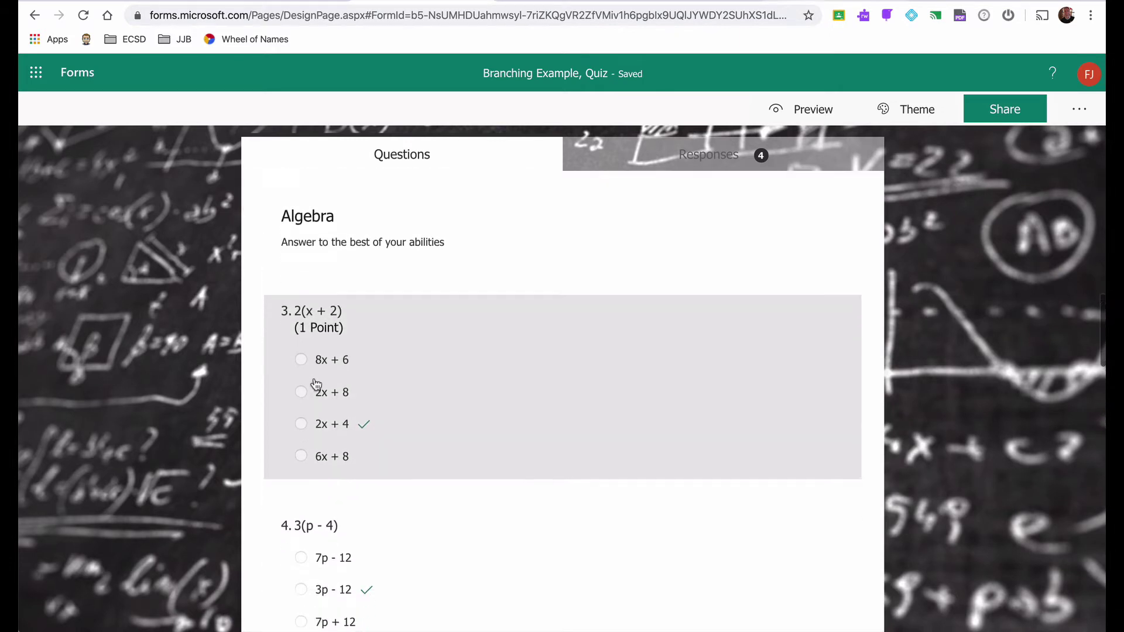
scroll(316, 404, down, 3)
scroll(321, 436, down, 2)
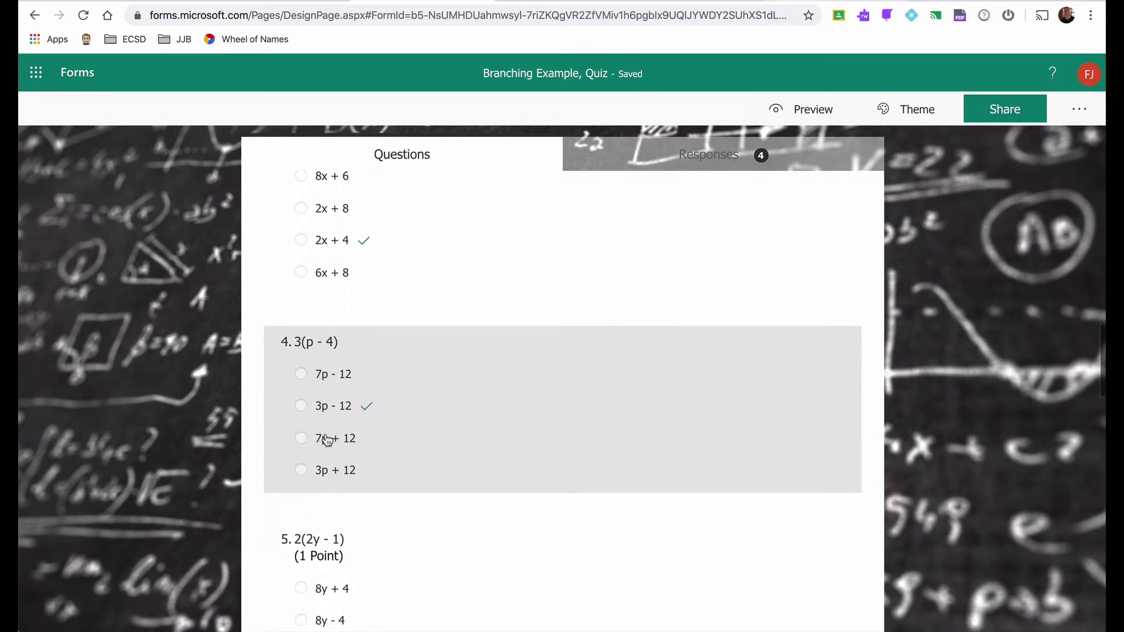
scroll(327, 440, down, 4)
scroll(354, 450, up, 3)
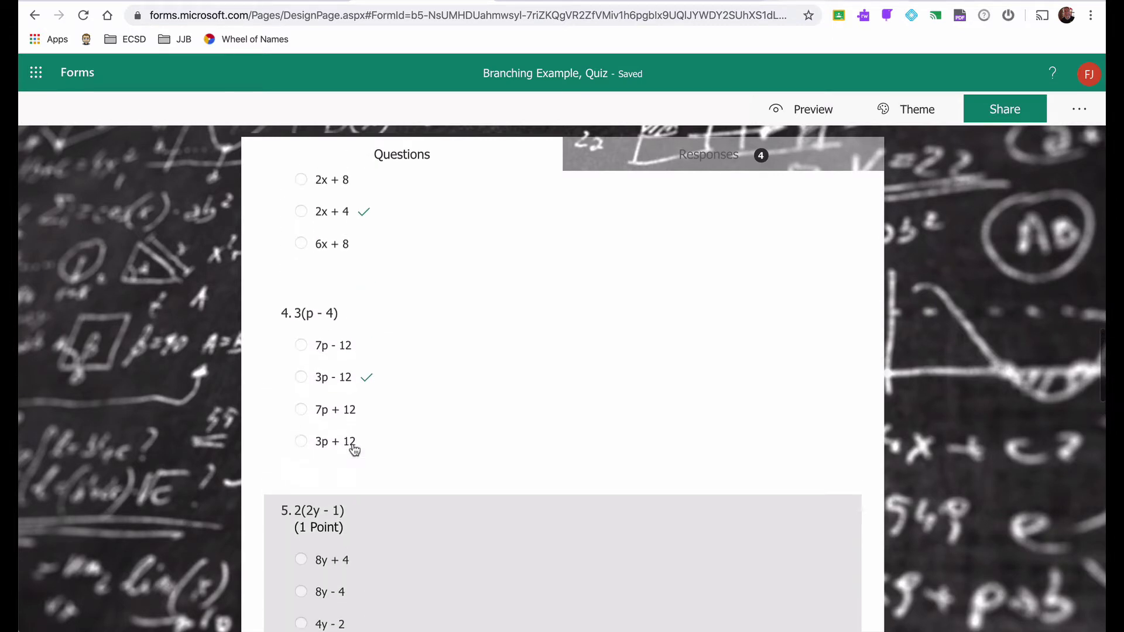
scroll(354, 450, up, 5)
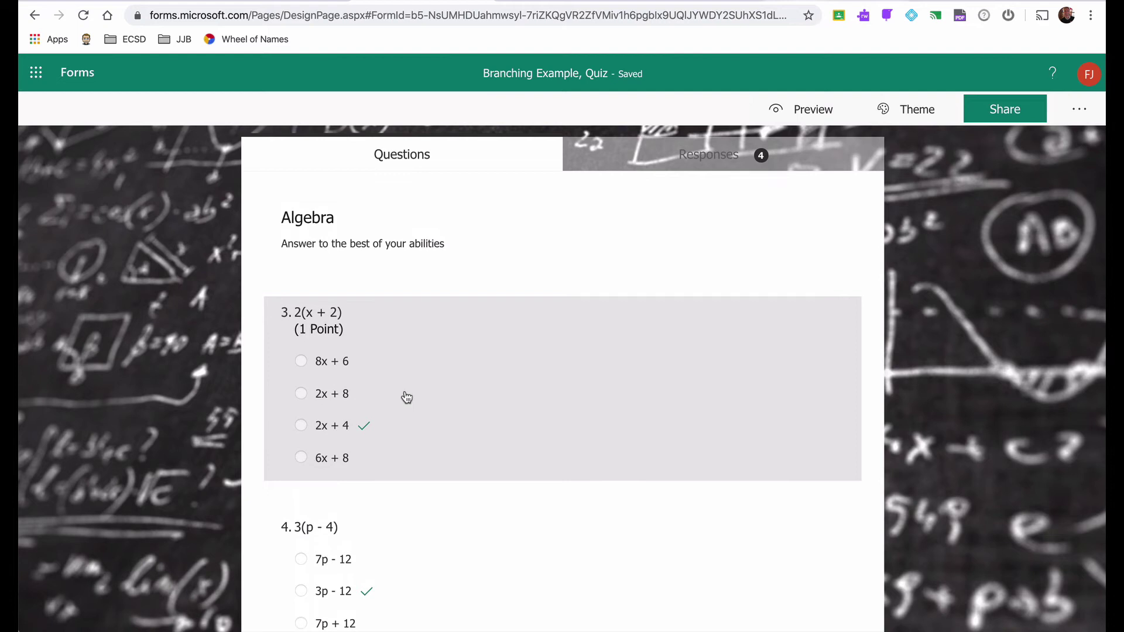
scroll(407, 397, down, 1)
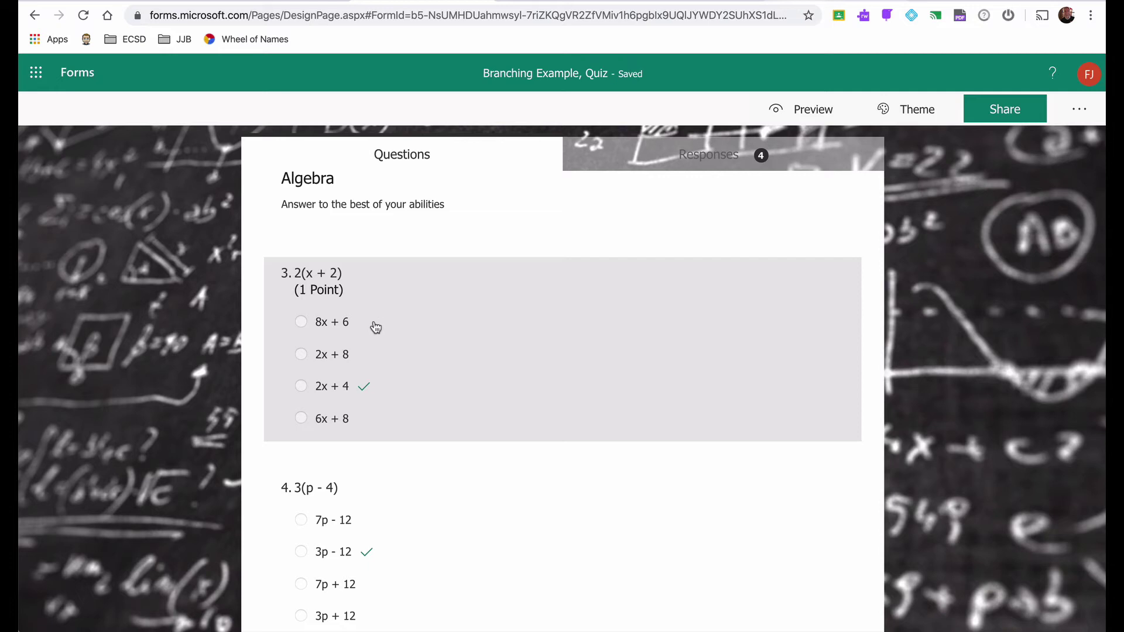
- Scroll through the algebra questions to review their marked correct answers, then return to the top
scroll(376, 343, down, 3)
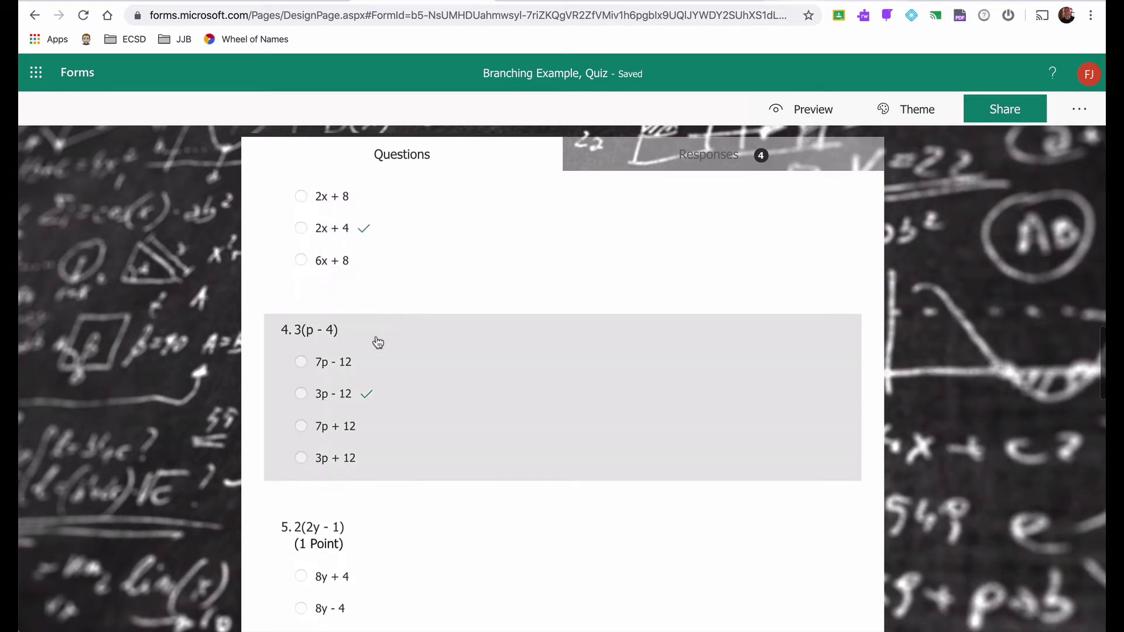
scroll(375, 538, up, 2)
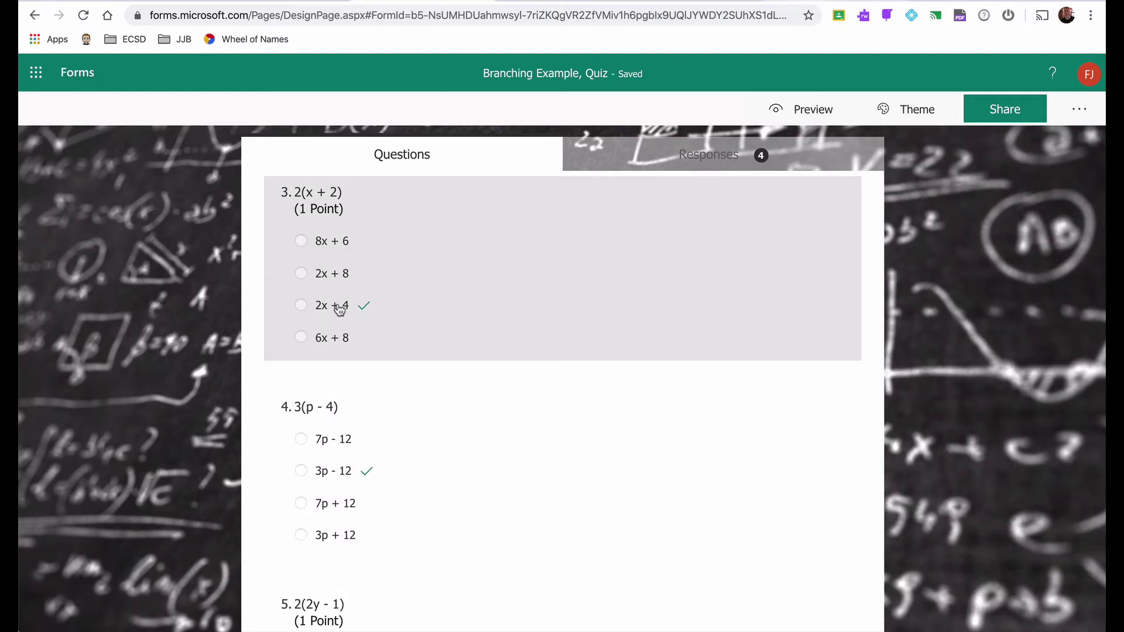
scroll(354, 311, down, 4)
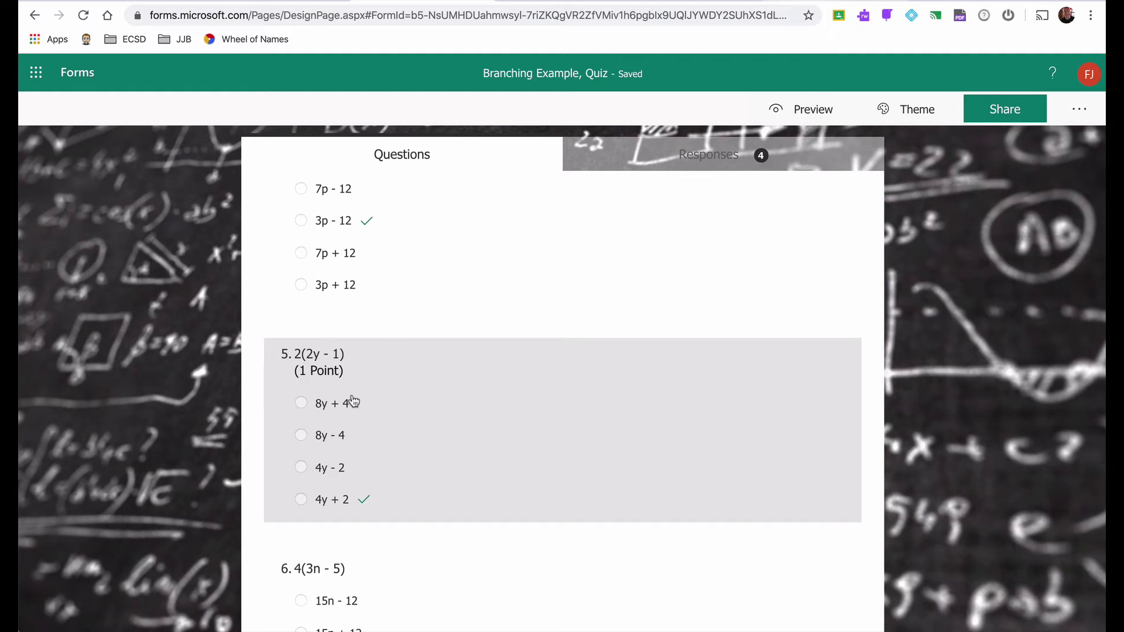
scroll(352, 402, down, 3)
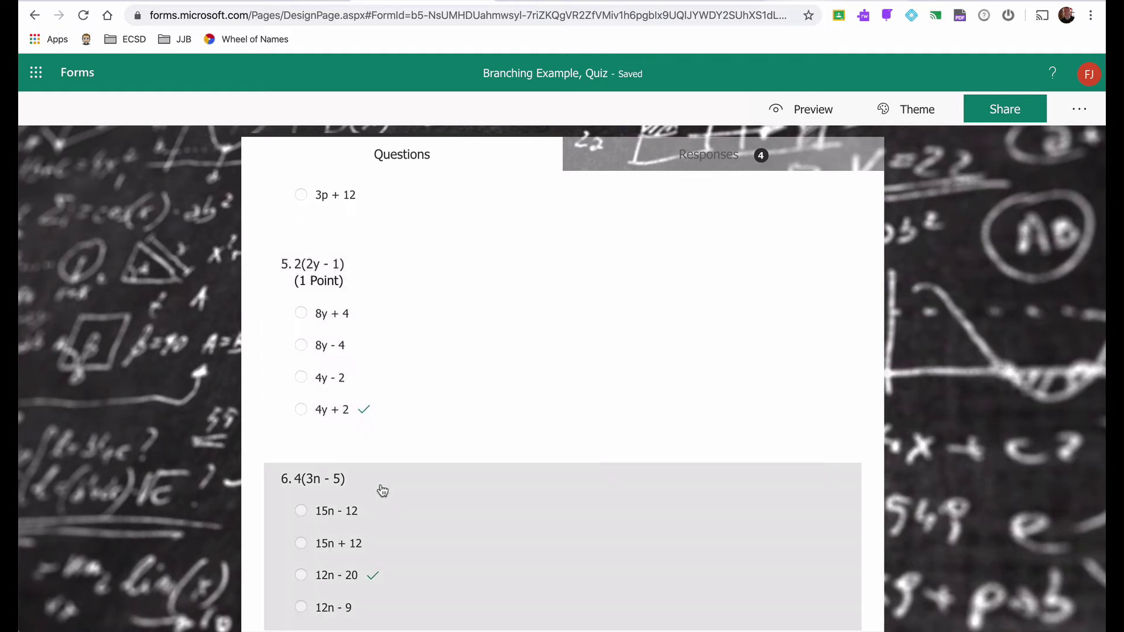
scroll(490, 521, down, 2)
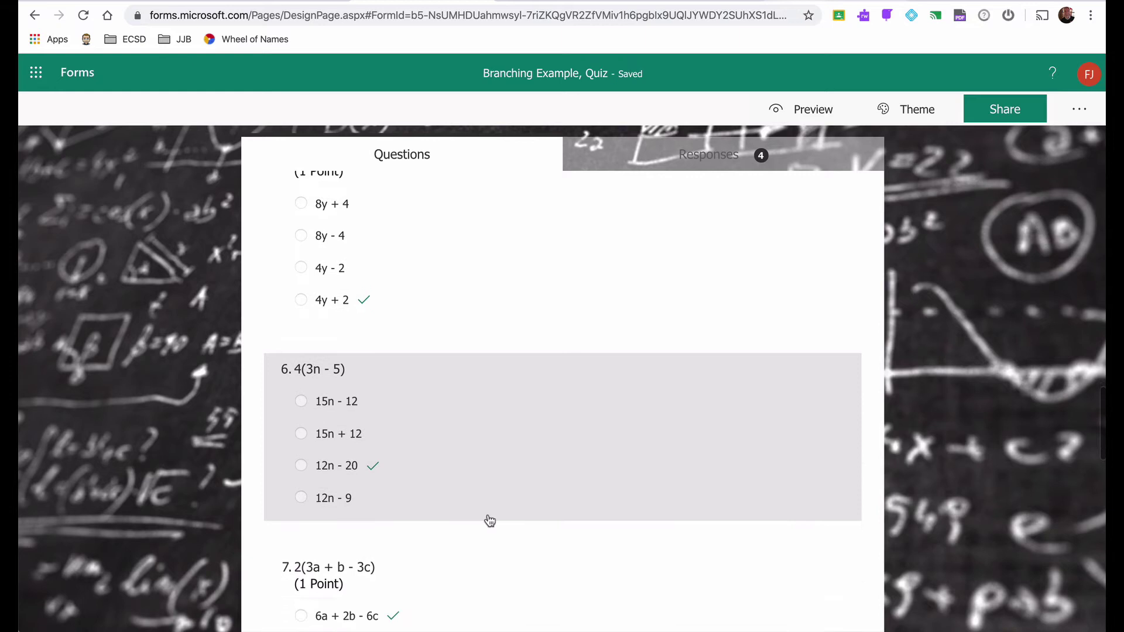
scroll(490, 520, down, 1)
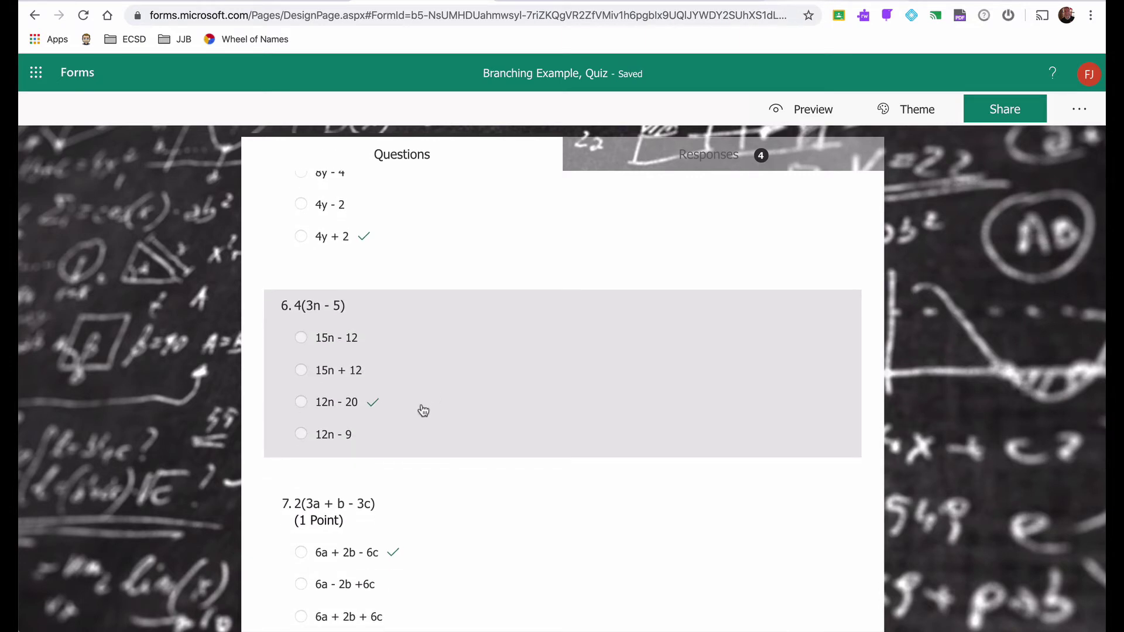
scroll(425, 541, down, 1)
scroll(424, 540, down, 6)
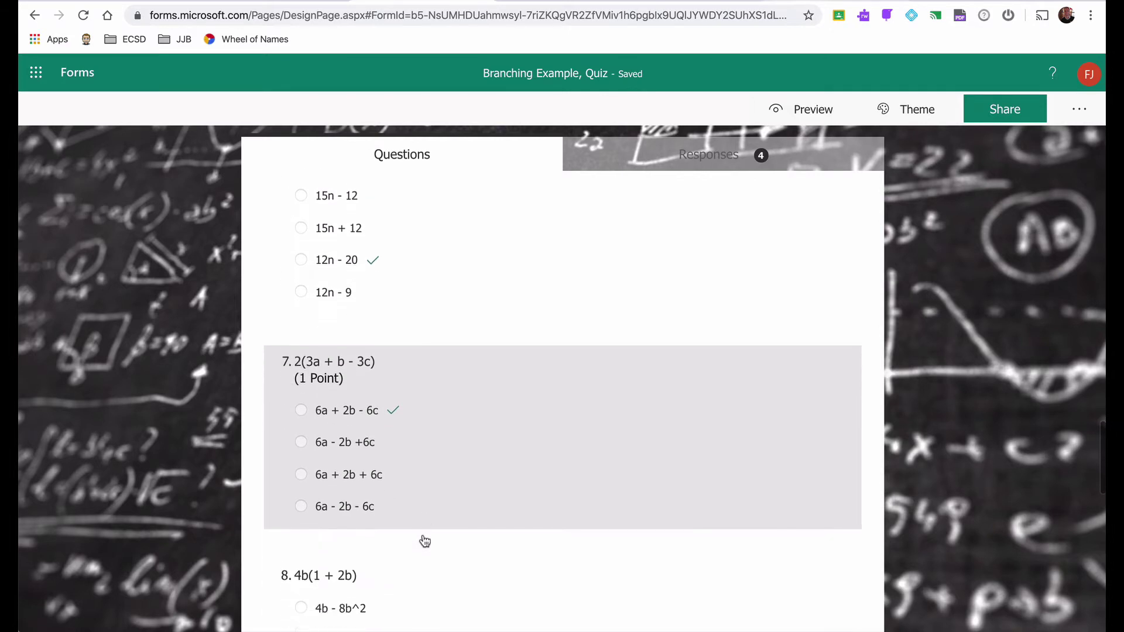
scroll(420, 535, down, 7)
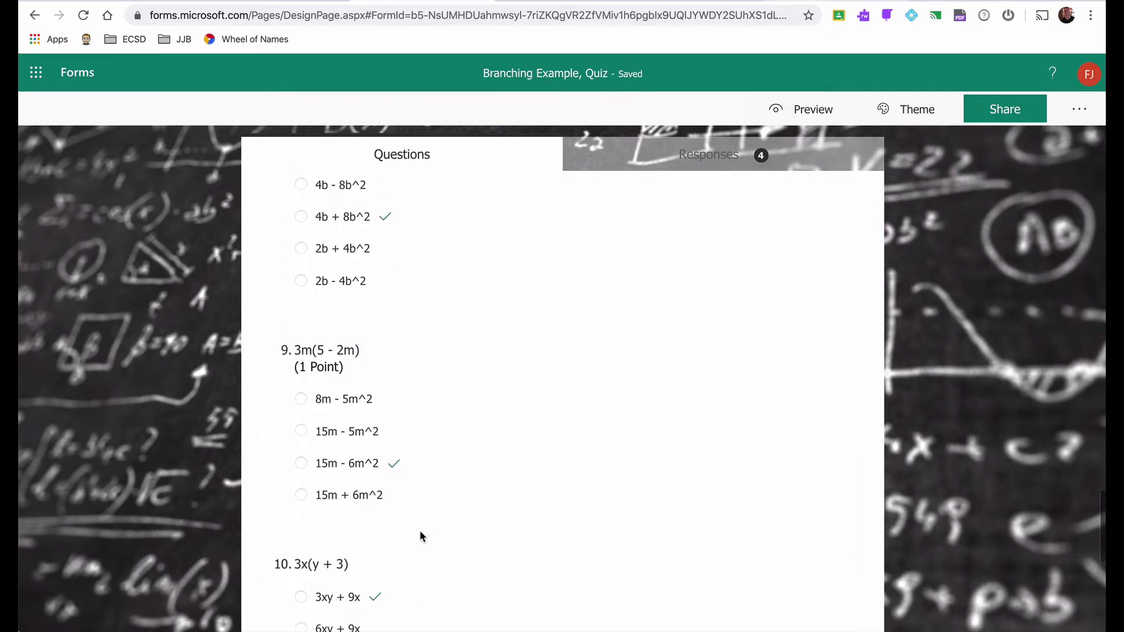
scroll(397, 535, up, 20)
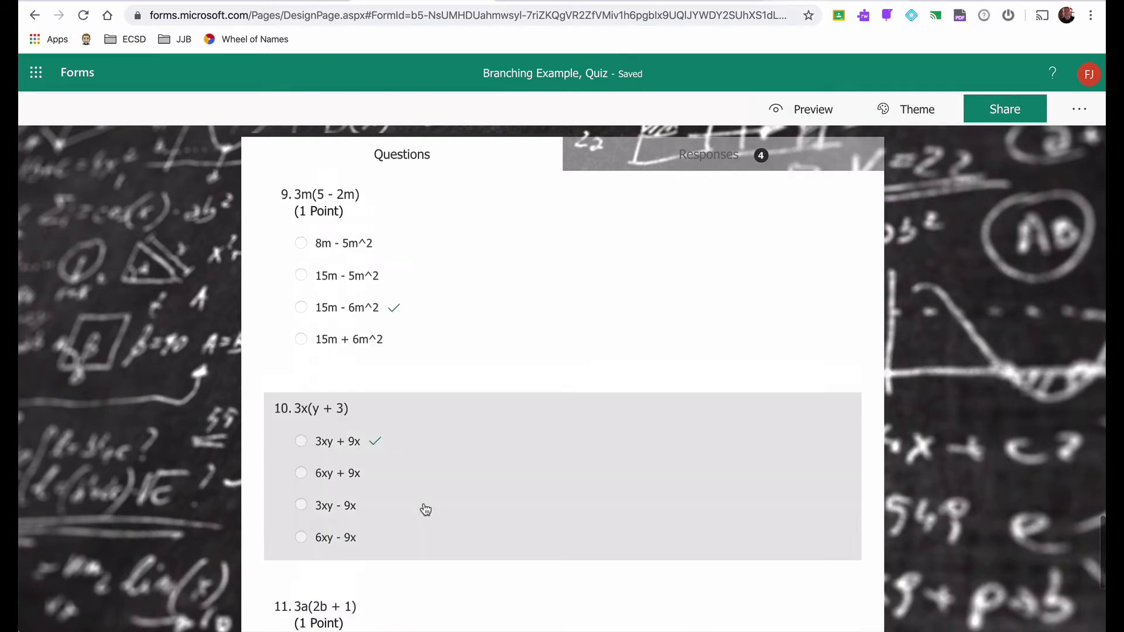
scroll(426, 507, up, 10)
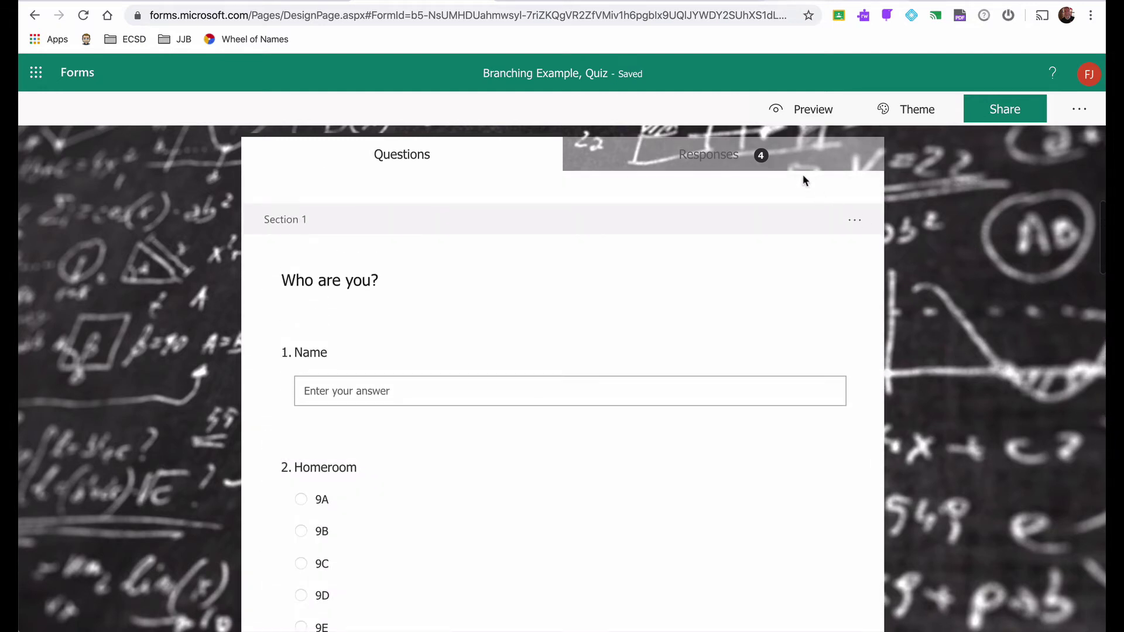
- In Preview, enter the test student's name, choose homeroom 9B and continue to the Algebra section
click(815, 113)
click(371, 392)
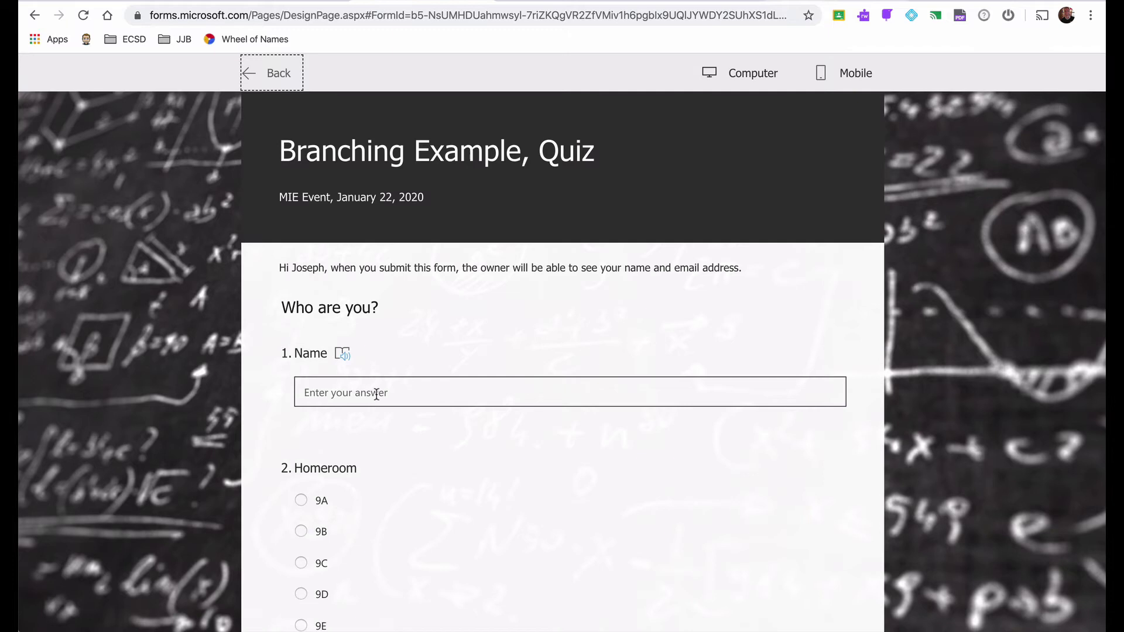
text(Honmer)
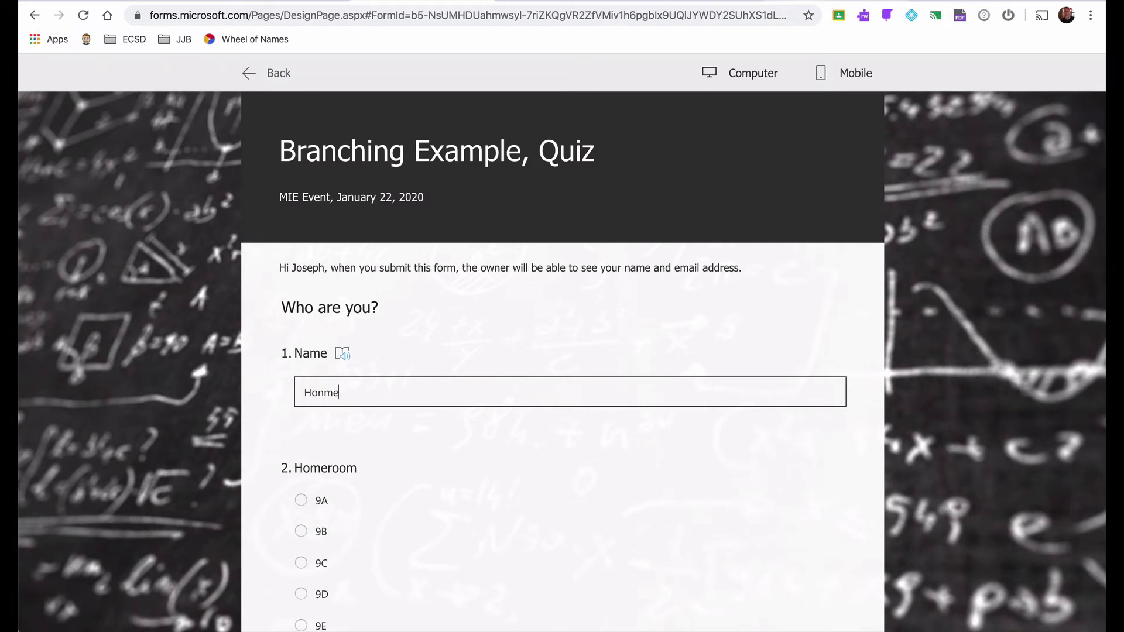
key(BackSpace)
key(BackSpace)
key(BackSpace)
text(mer Simpso)
click(301, 531)
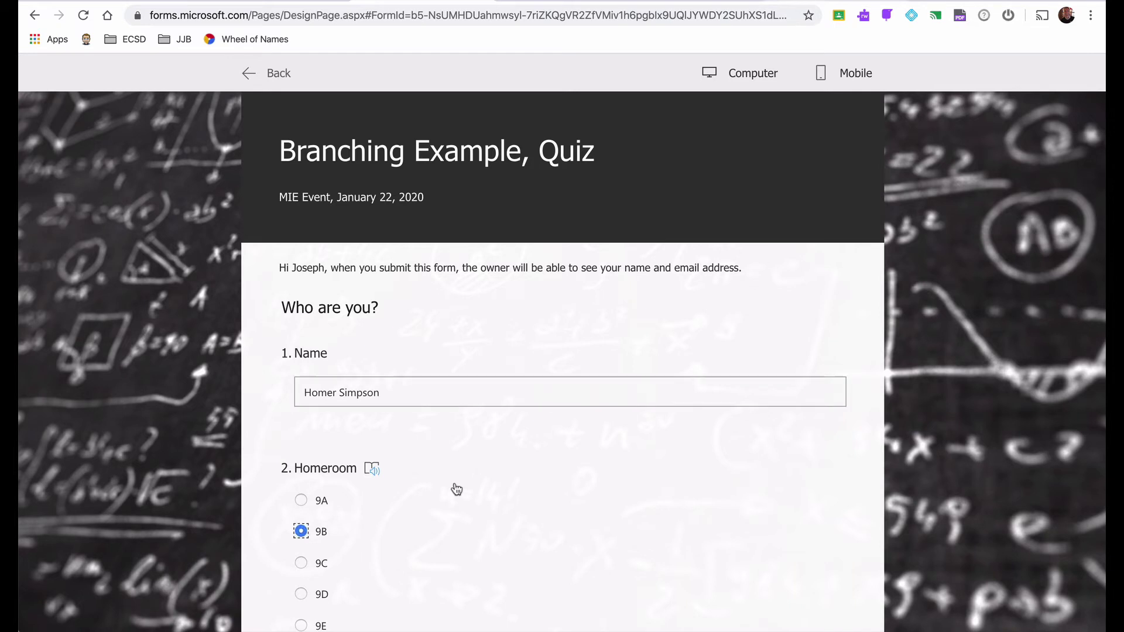
scroll(456, 490, down, 3)
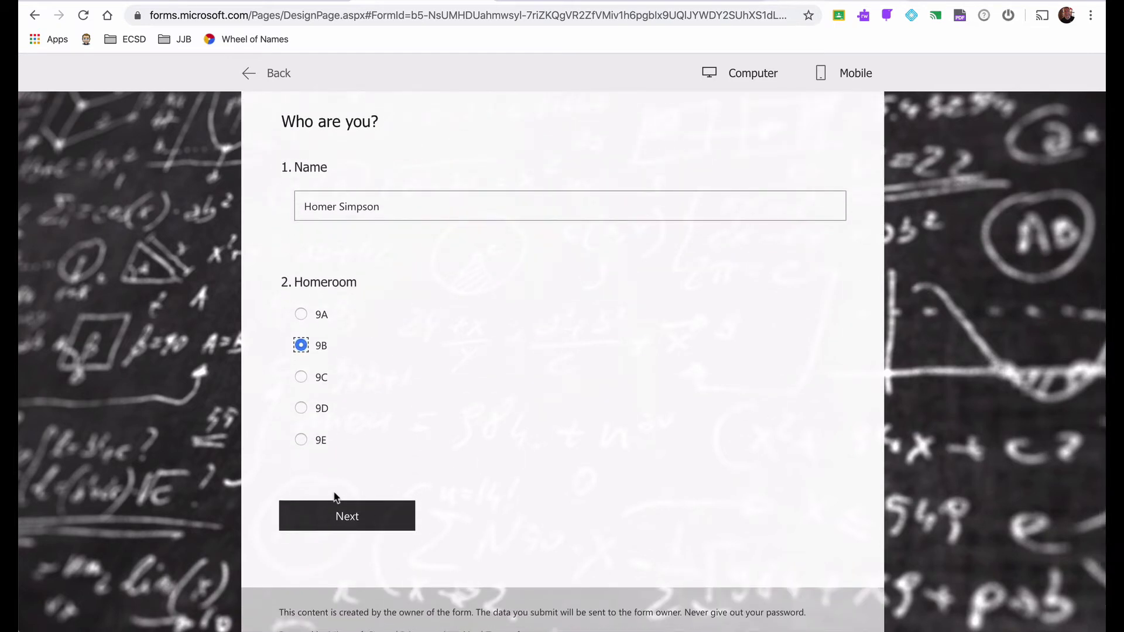
click(340, 514)
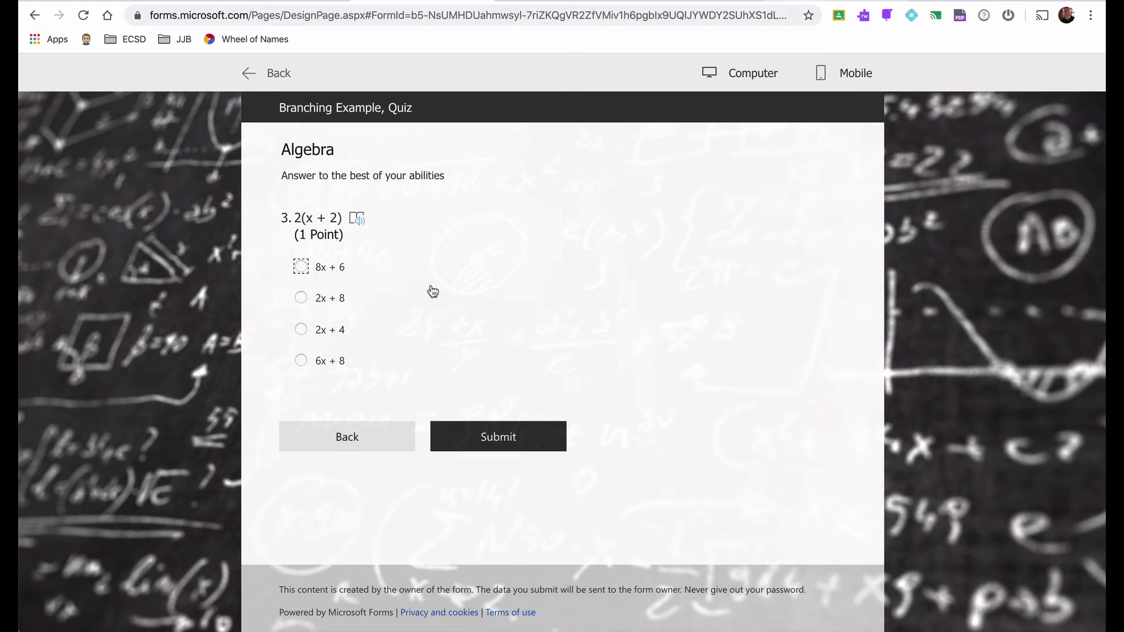
- Answer questions 3–6 with 2x + 4, 8y + 4, 12n - 20 and 6a + 2b - 6c
click(301, 330)
scroll(424, 382, down, 3)
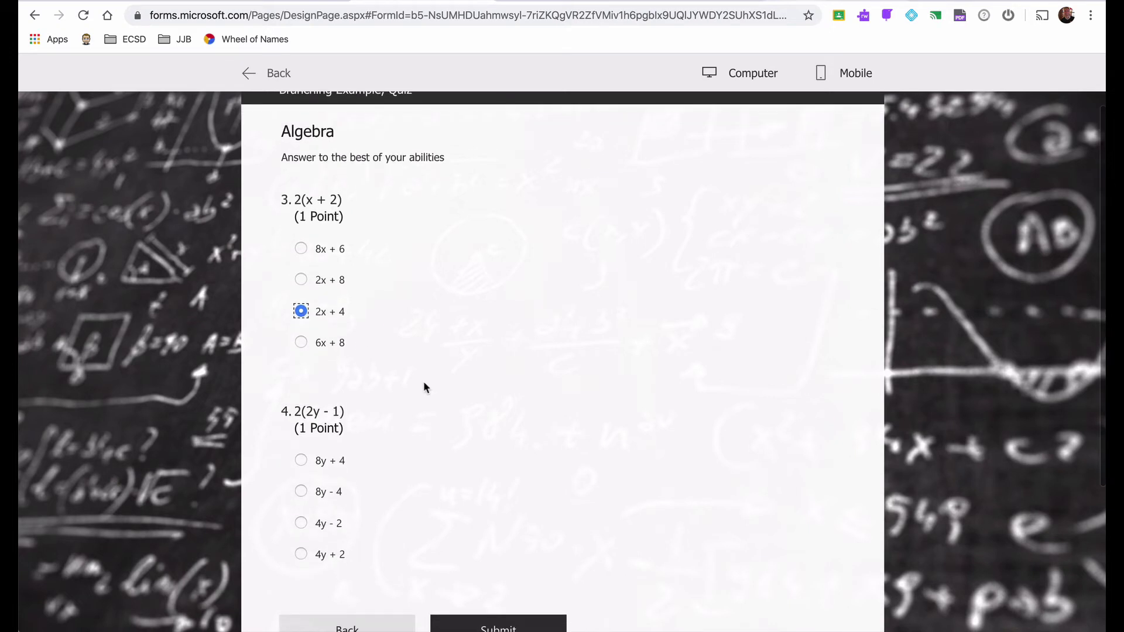
scroll(423, 381, down, 1)
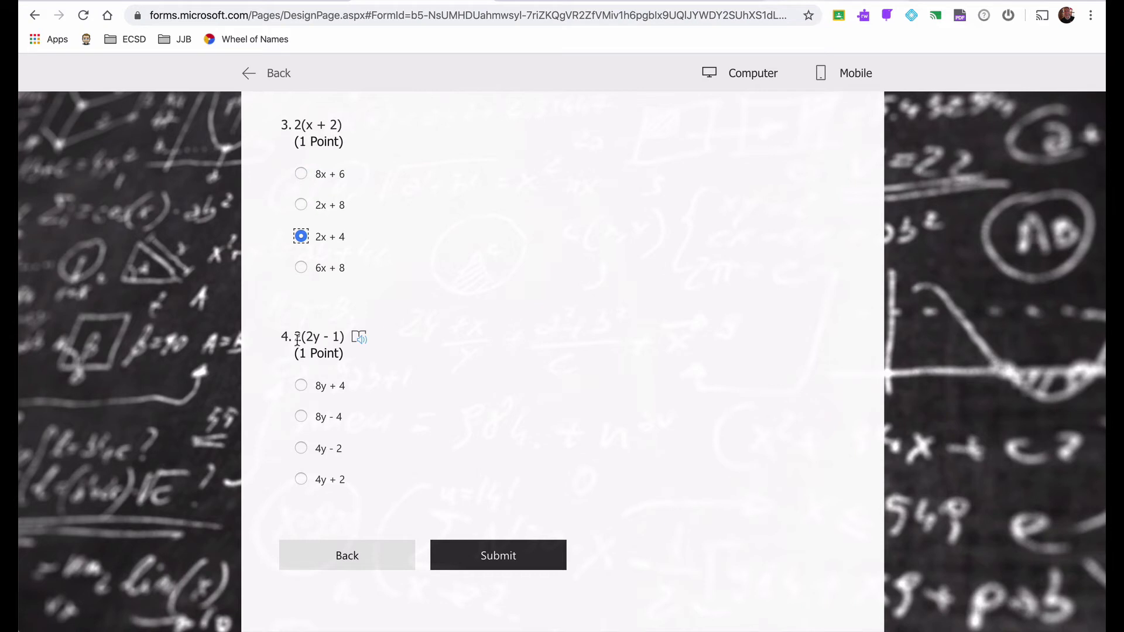
click(300, 386)
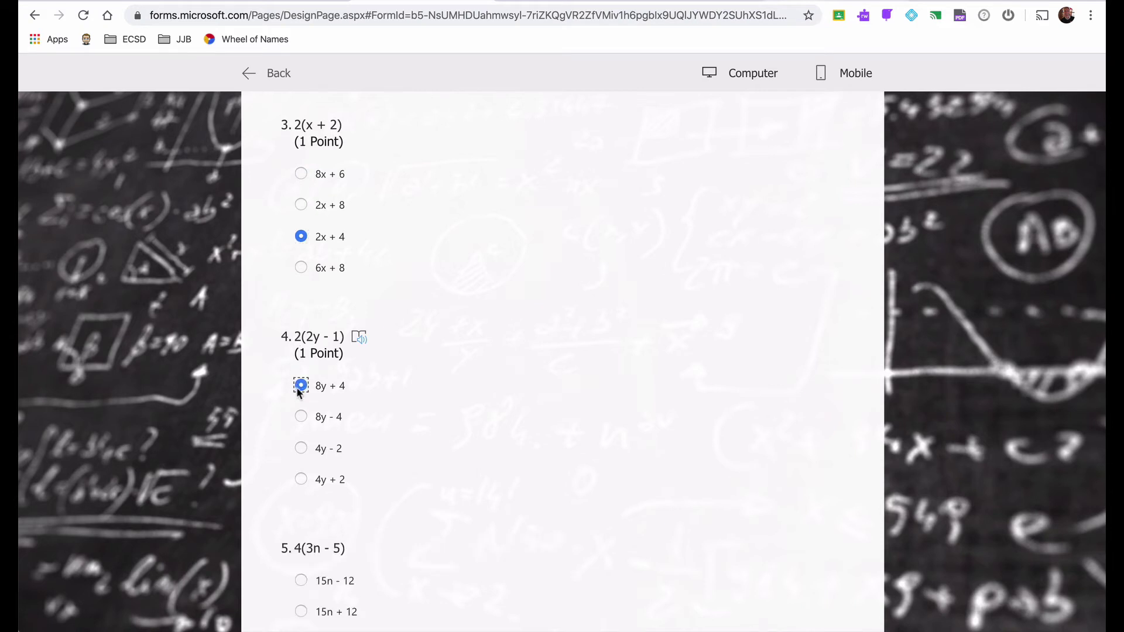
scroll(319, 435, down, 1)
scroll(319, 435, down, 3)
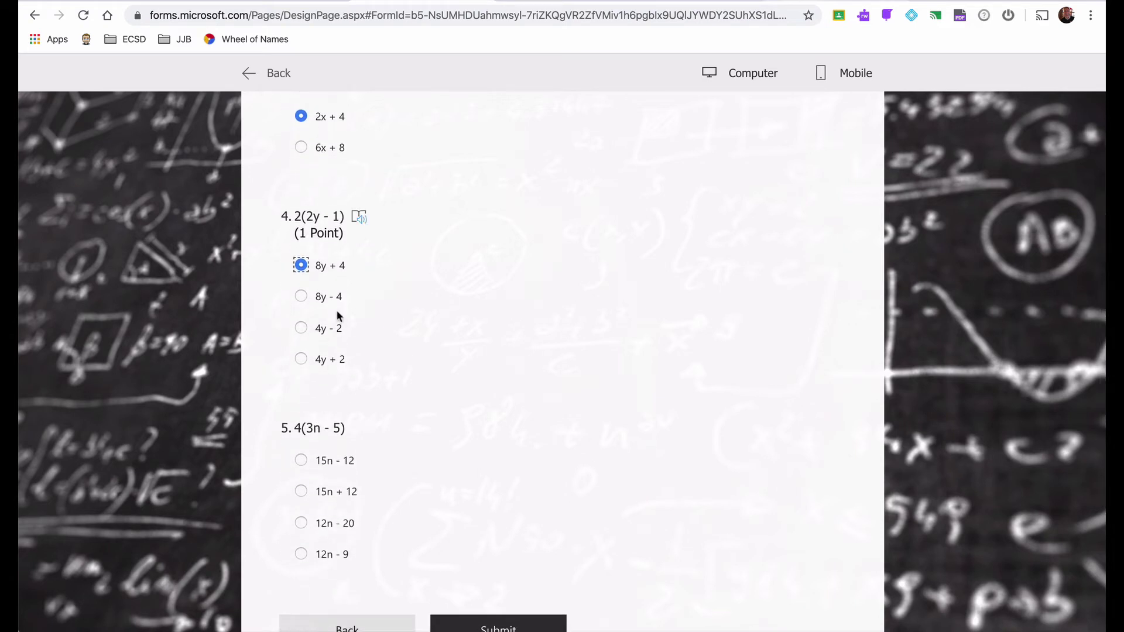
scroll(338, 316, down, 2)
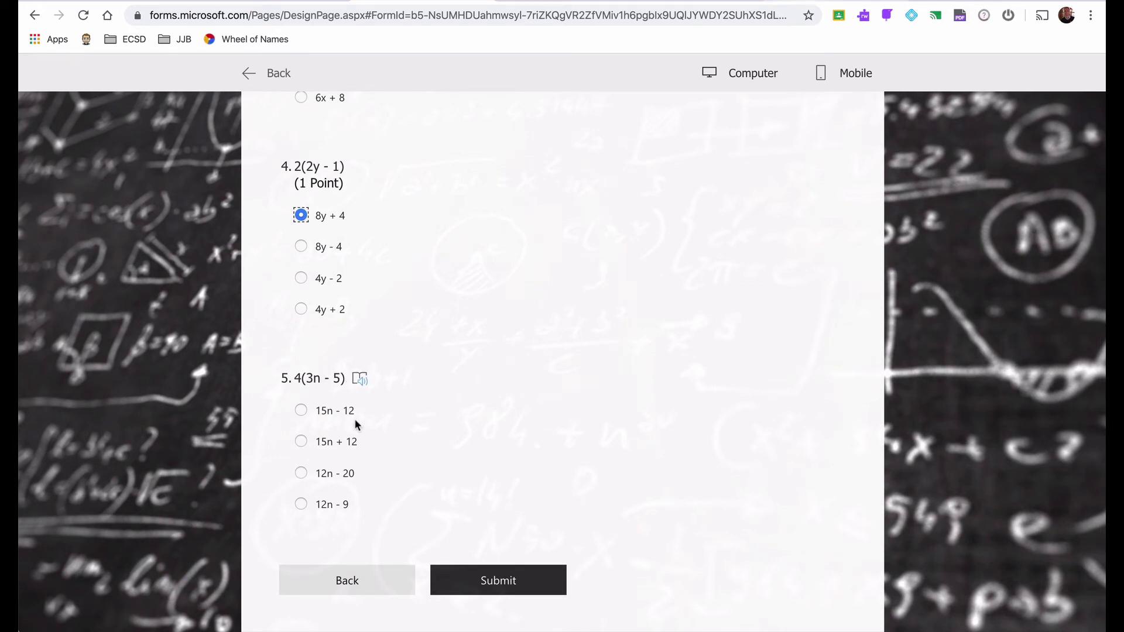
click(301, 473)
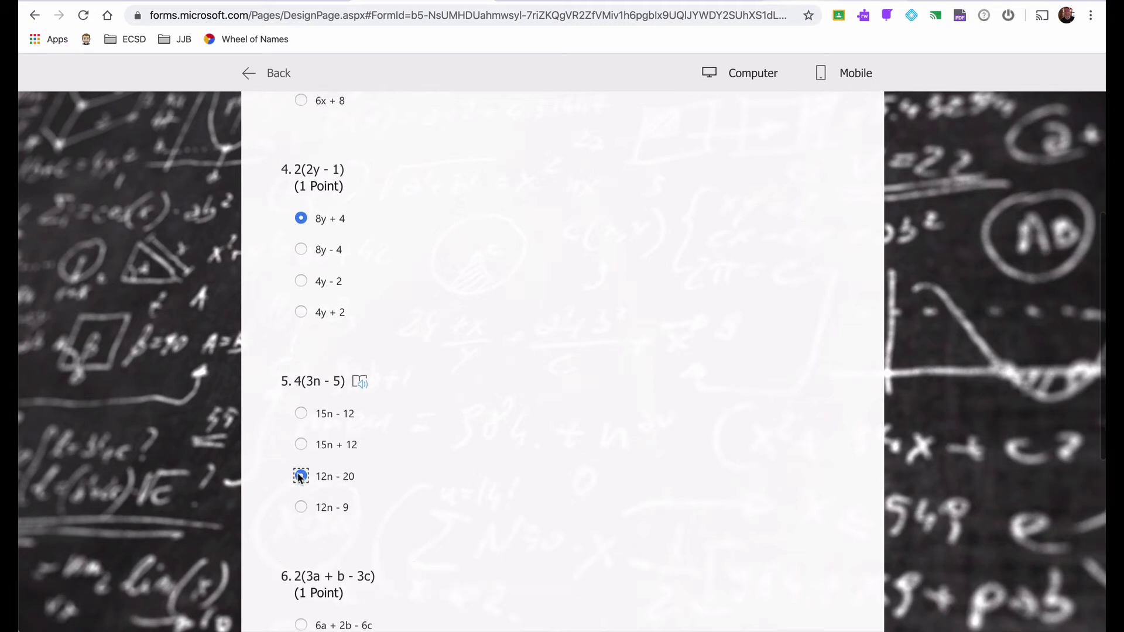
scroll(369, 474, down, 3)
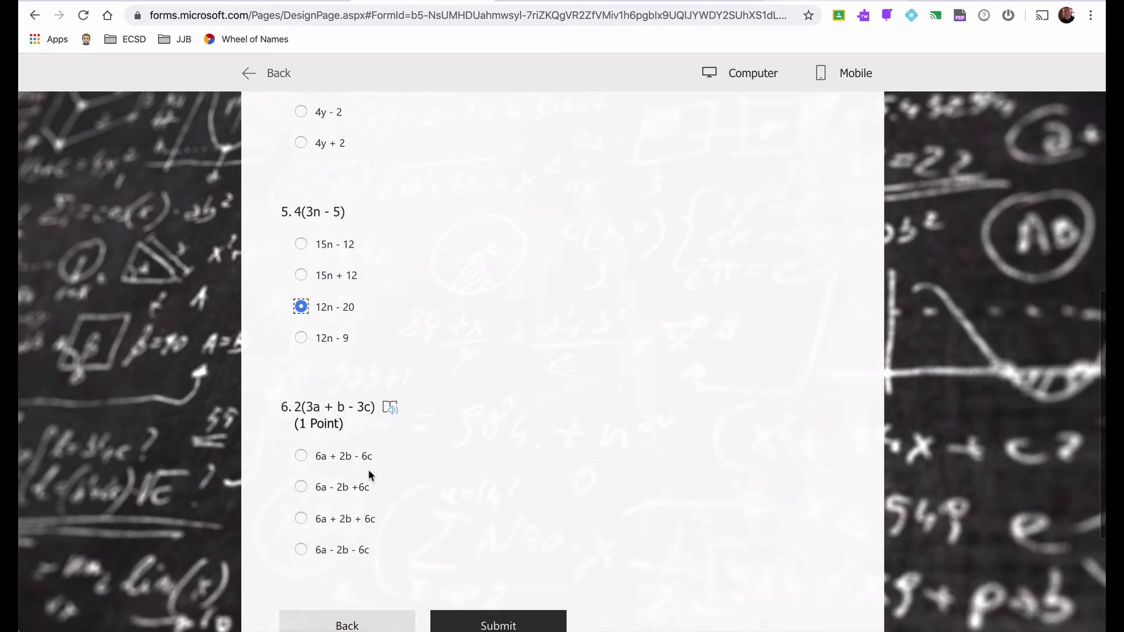
click(301, 445)
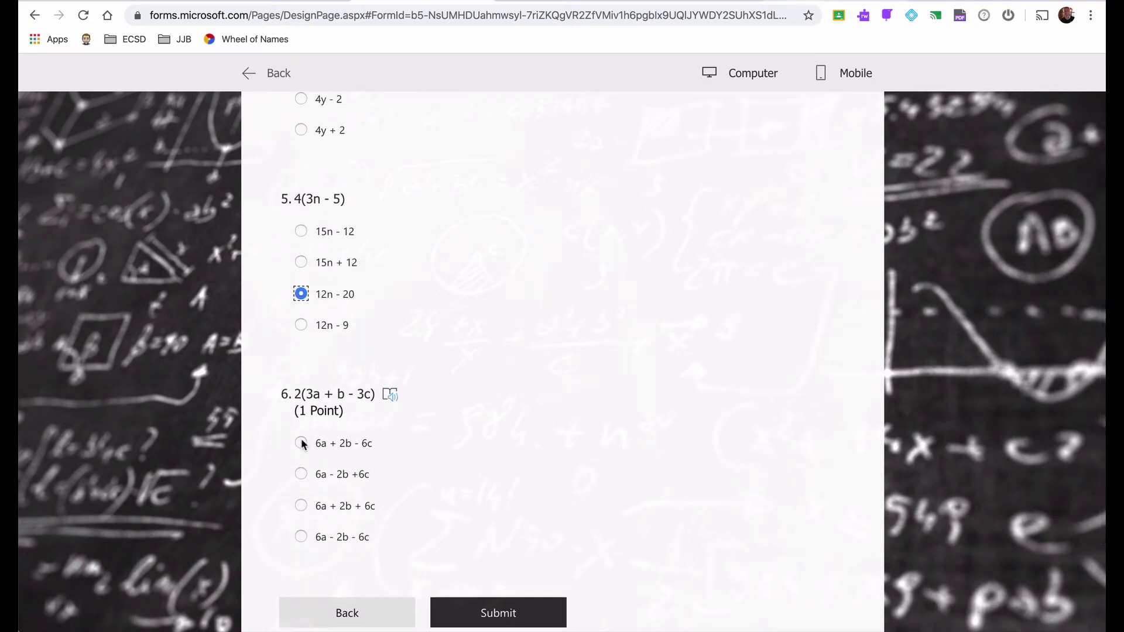
- Answer question 7 with 15m - 6m^2 and question 8 with 6ab - 3a, then submit
scroll(396, 448, down, 5)
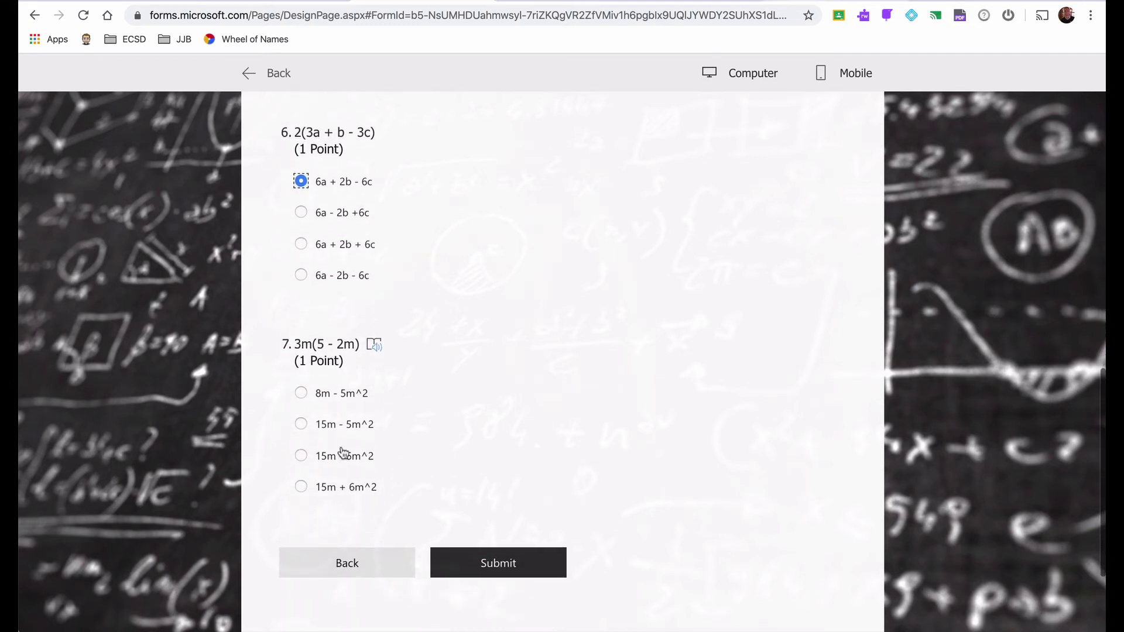
click(302, 456)
scroll(384, 452, down, 3)
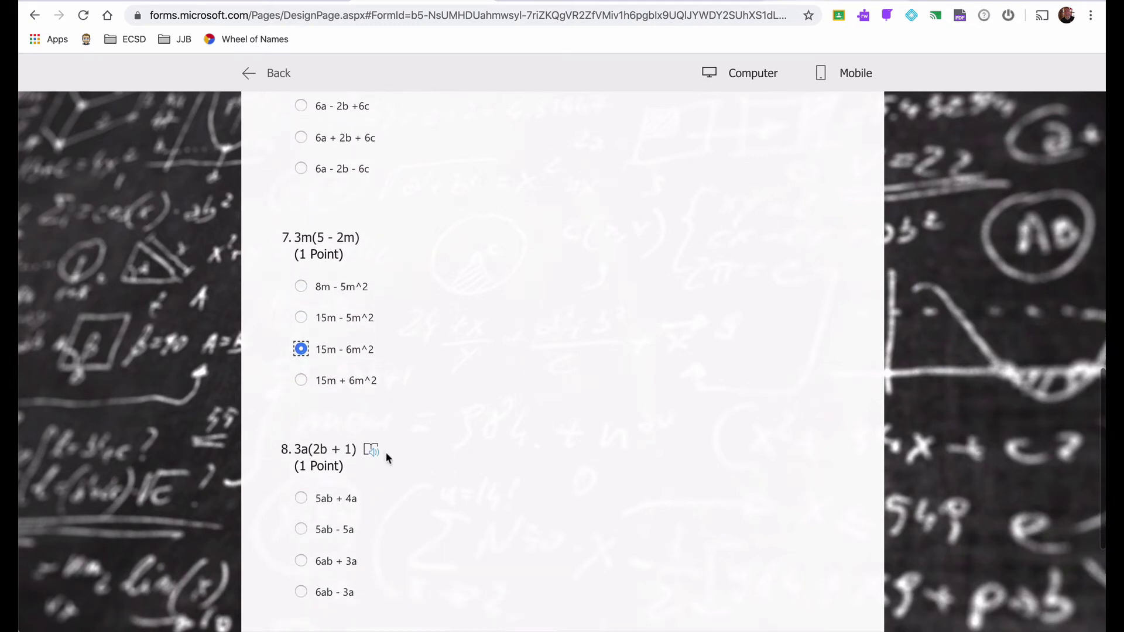
click(301, 549)
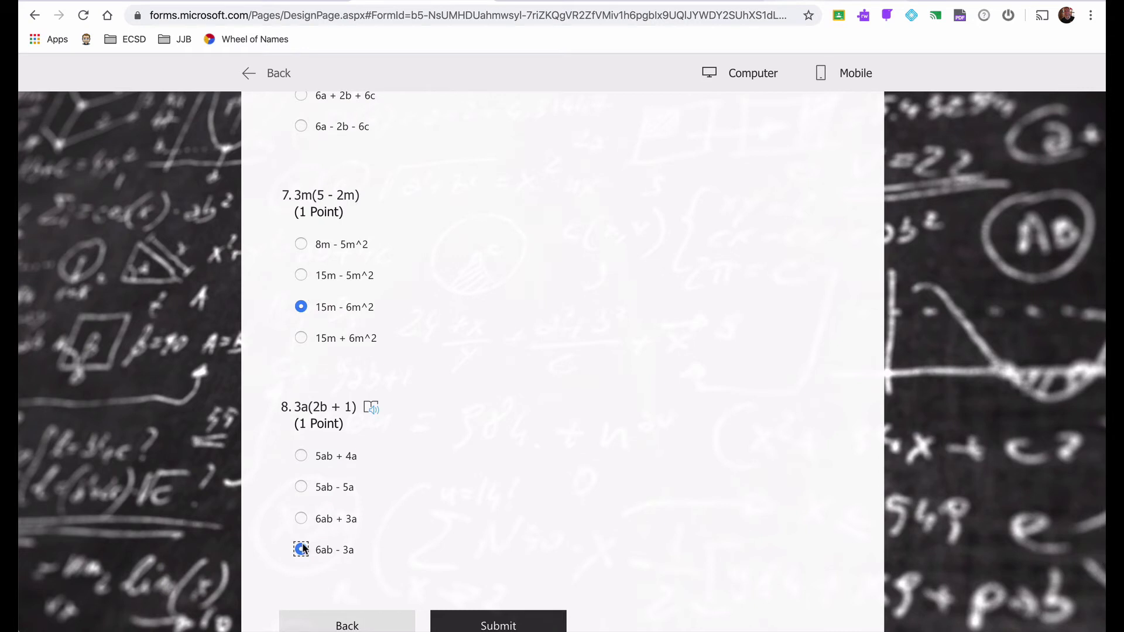
scroll(409, 355, up, 15)
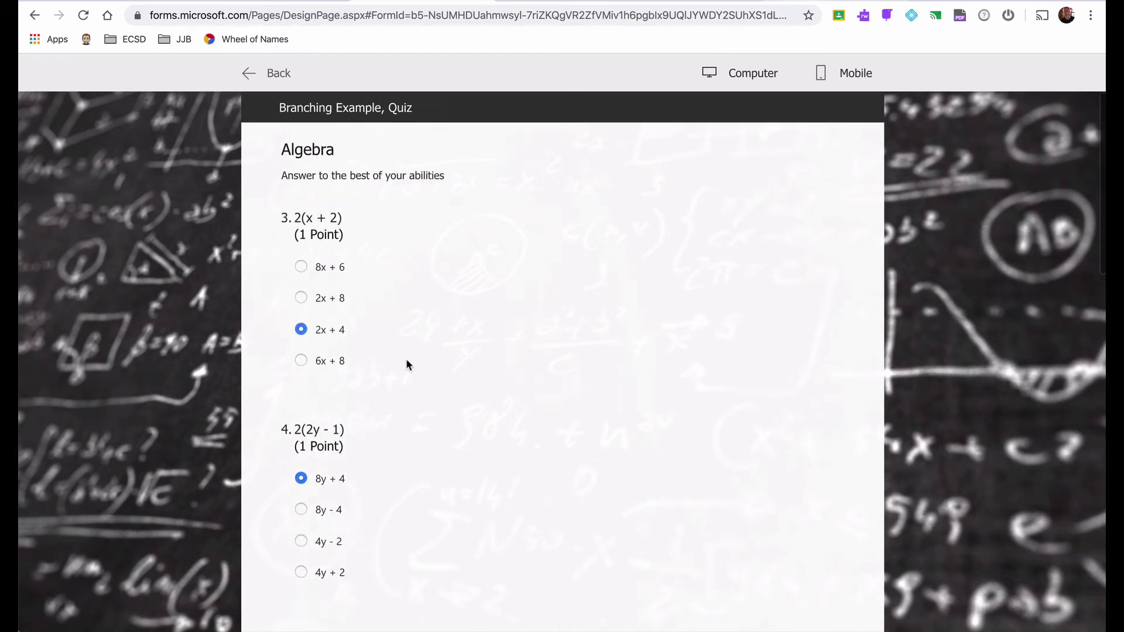
scroll(355, 351, down, 6)
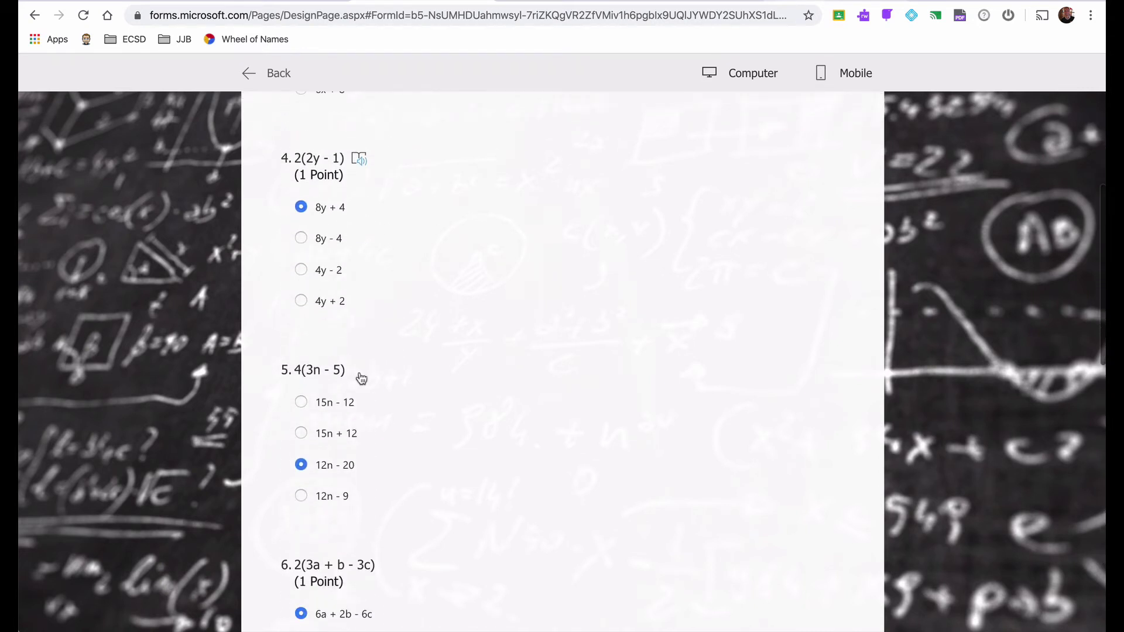
scroll(364, 384, down, 10)
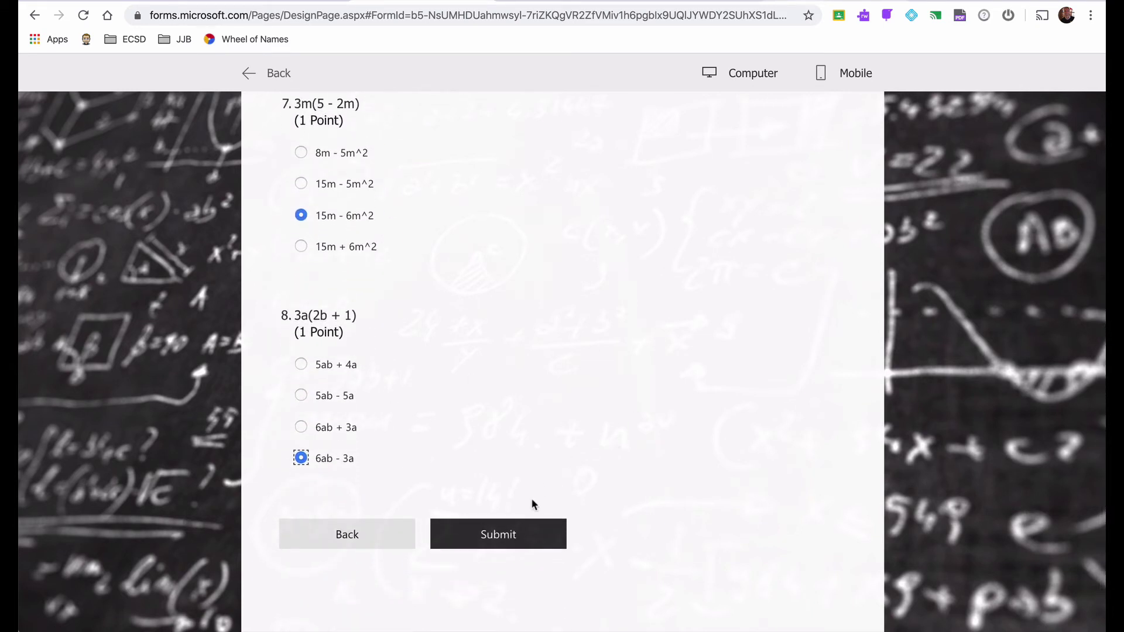
click(521, 532)
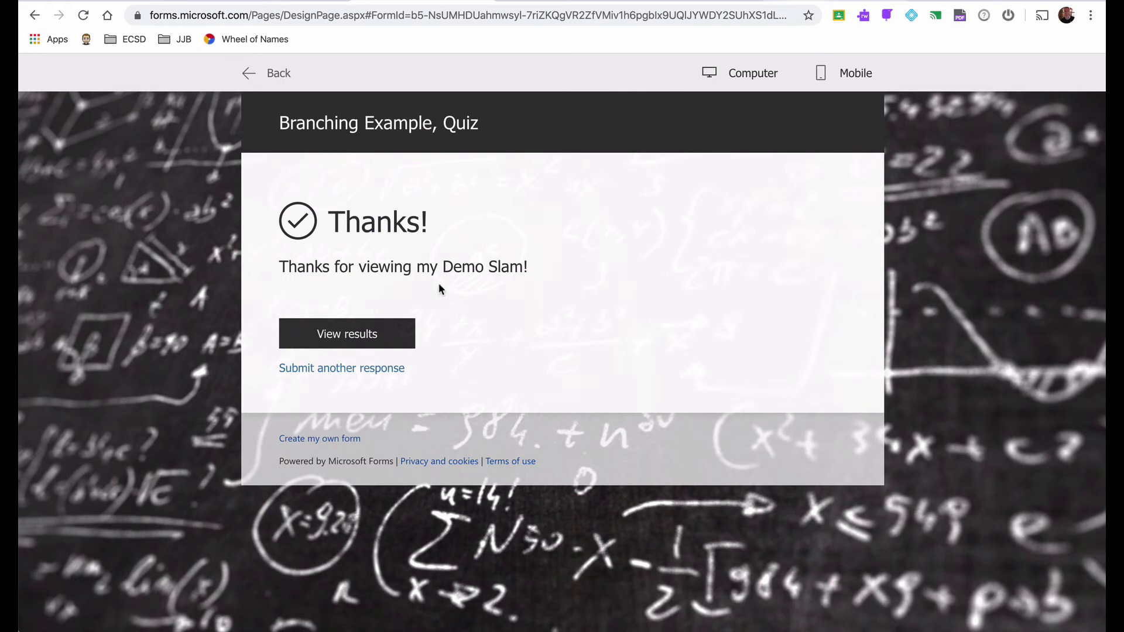
- View the submitted response's score, then go back to the quiz editor
click(360, 344)
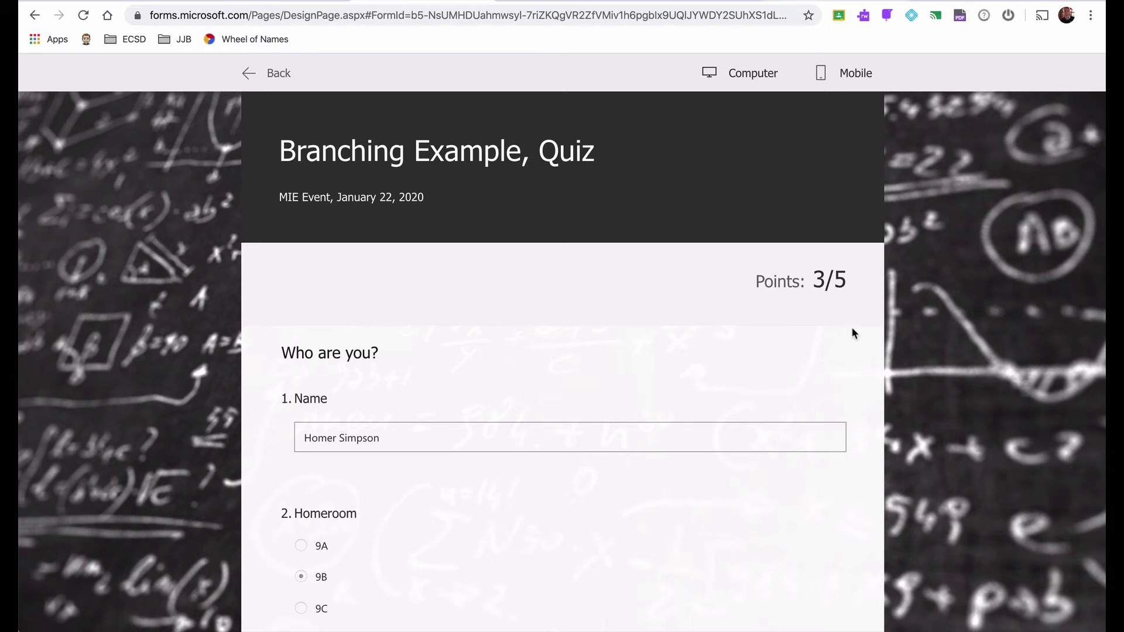
scroll(852, 331, down, 5)
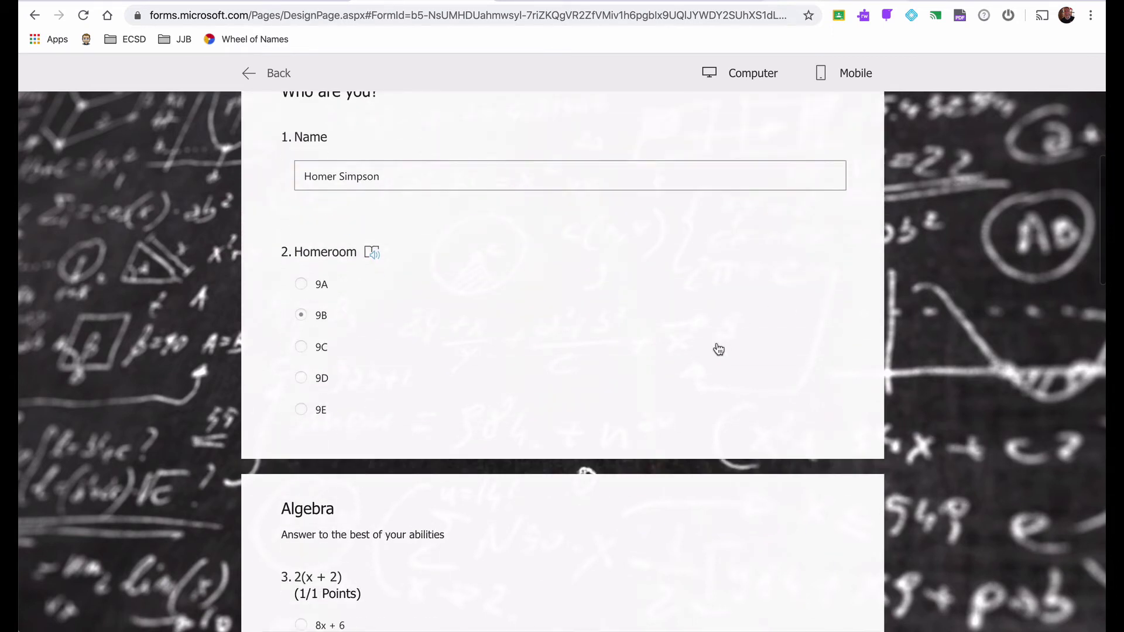
scroll(715, 345, up, 5)
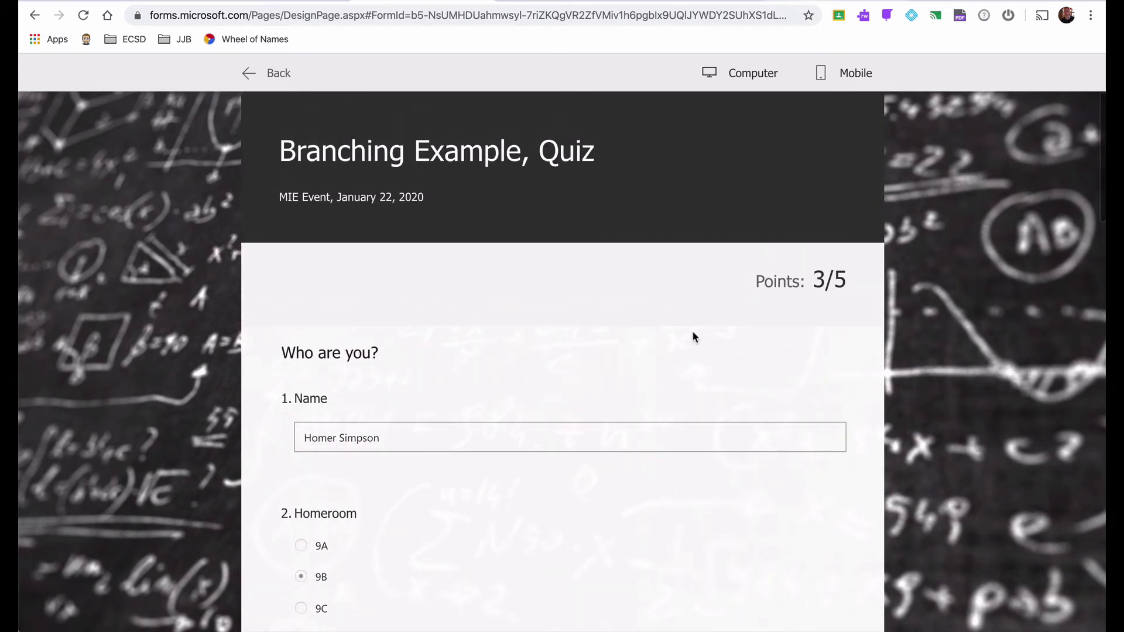
click(252, 73)
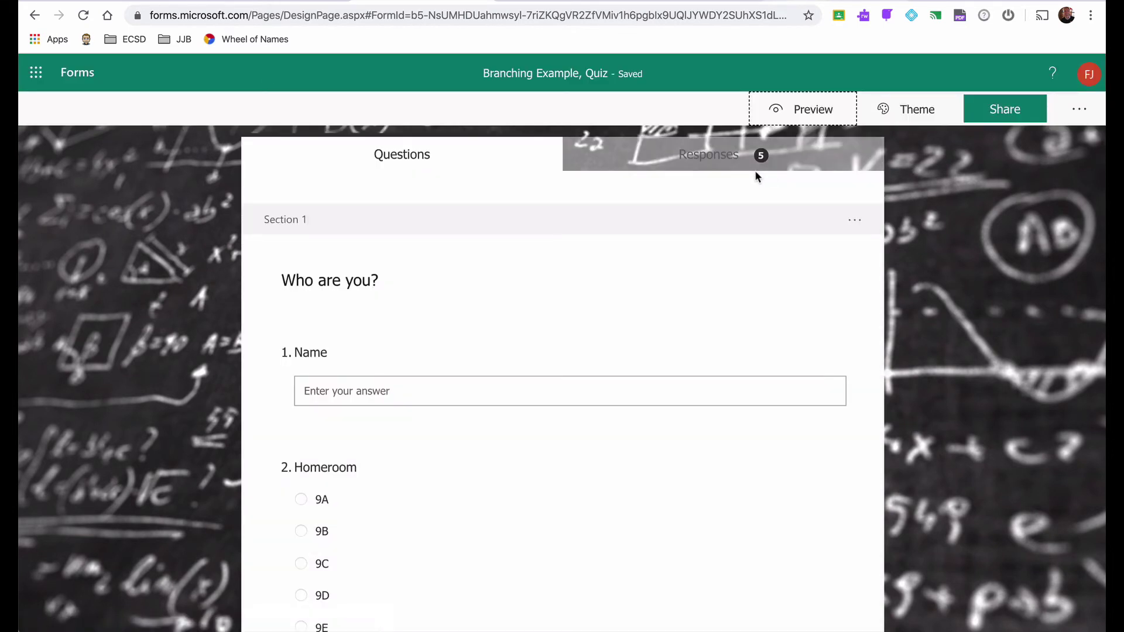
- Open the quiz's Branching options from the form's ... menu
scroll(528, 383, down, 3)
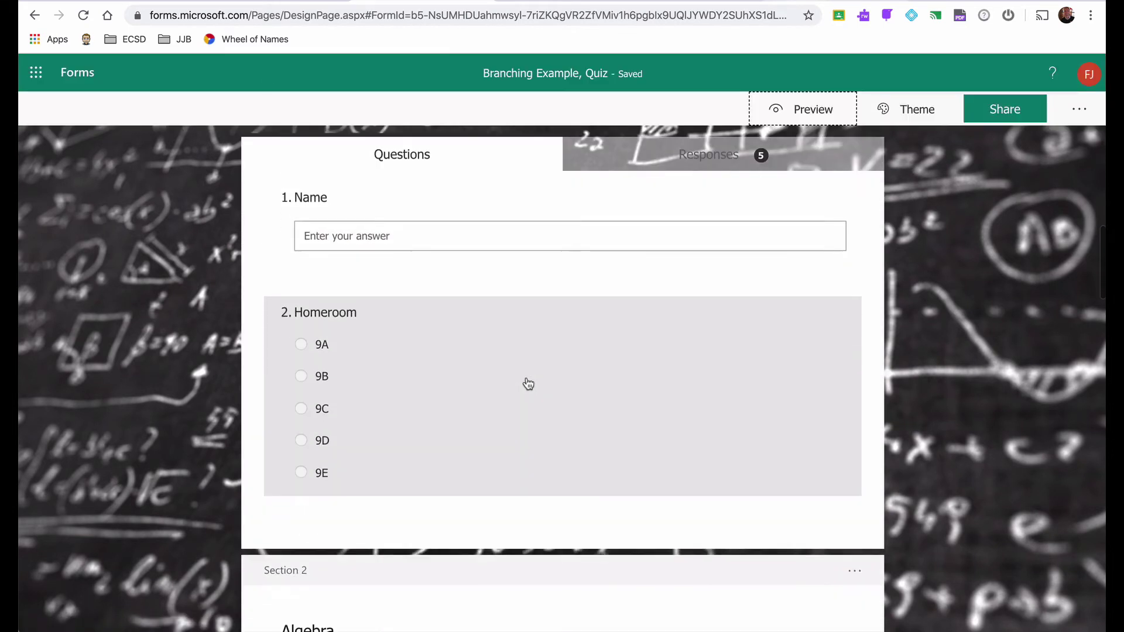
scroll(528, 383, down, 2)
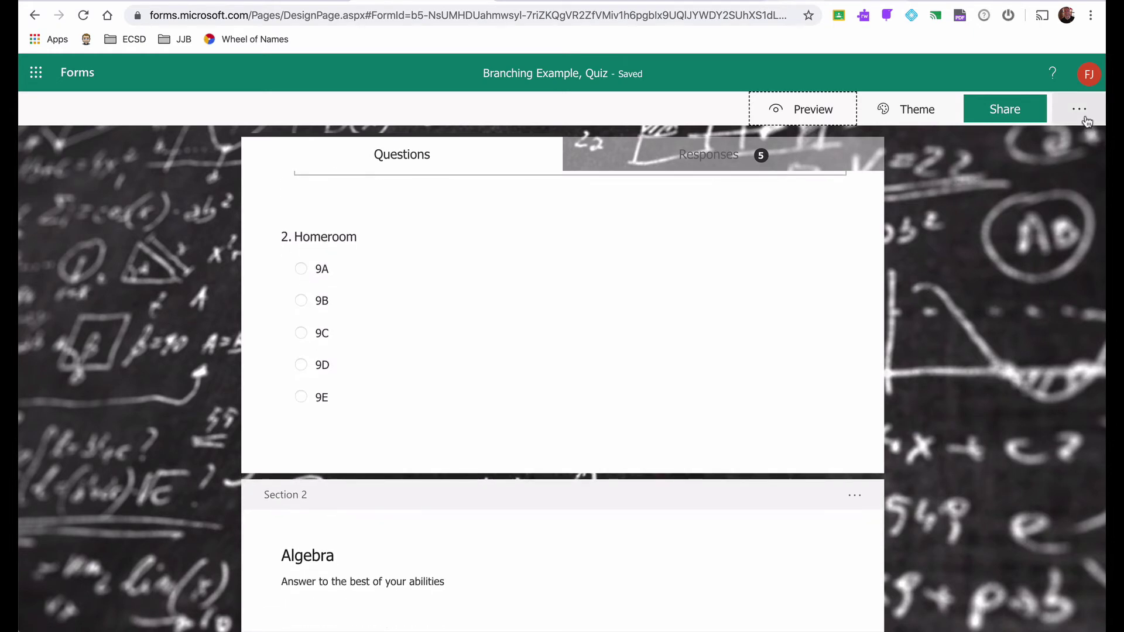
click(1087, 122)
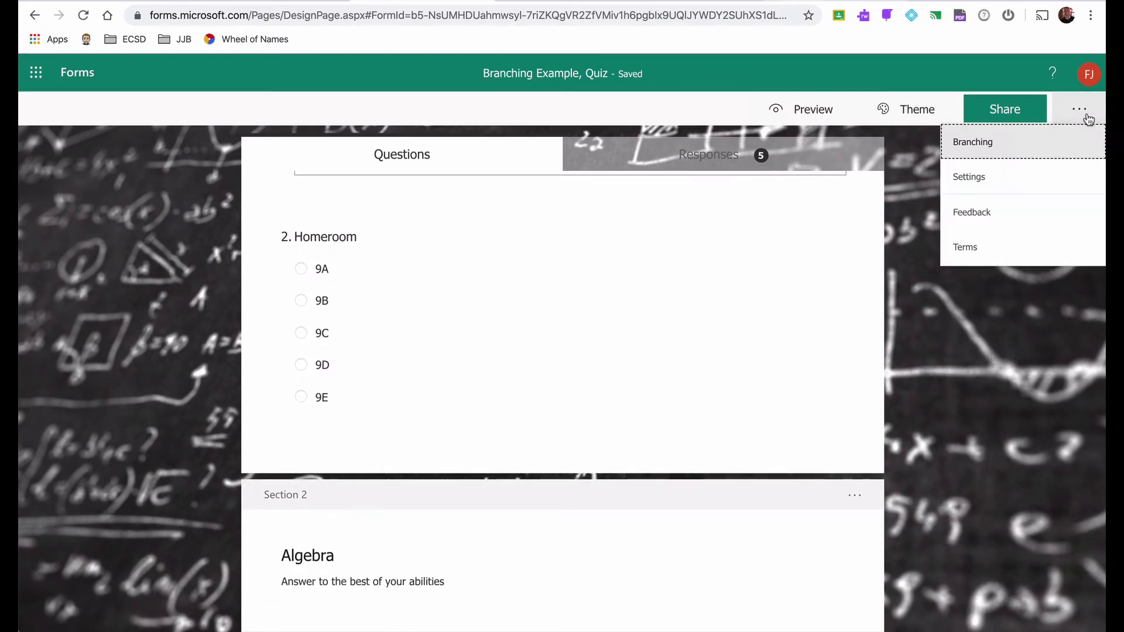
click(956, 142)
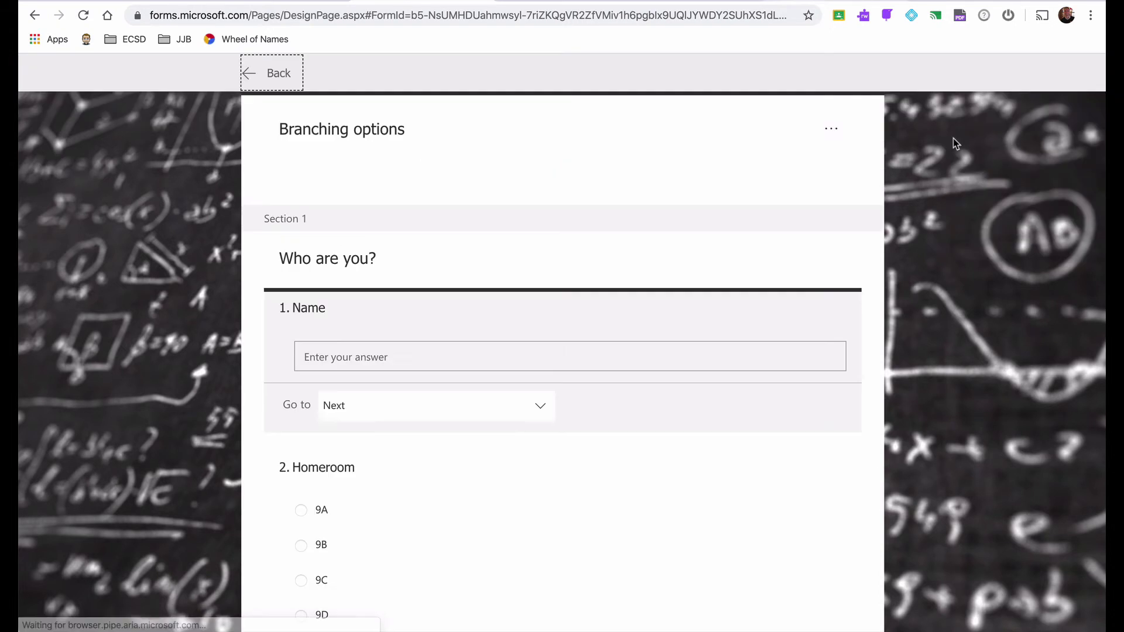
- On question 3, keep answer 8x + 6 going to question 4
scroll(426, 311, down, 8)
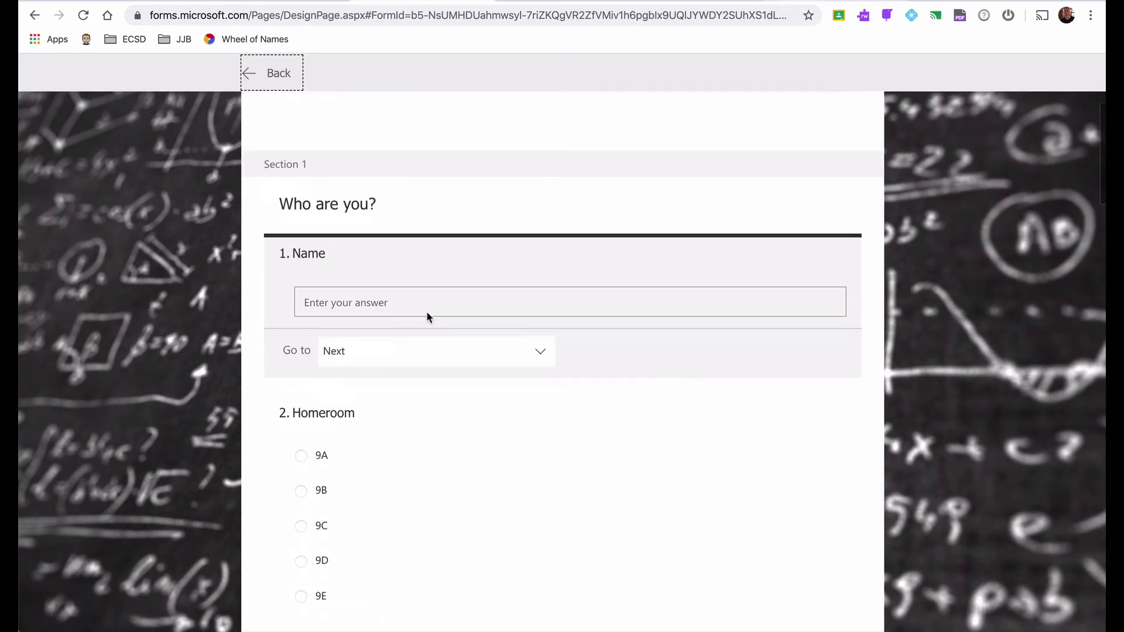
scroll(430, 322, down, 1)
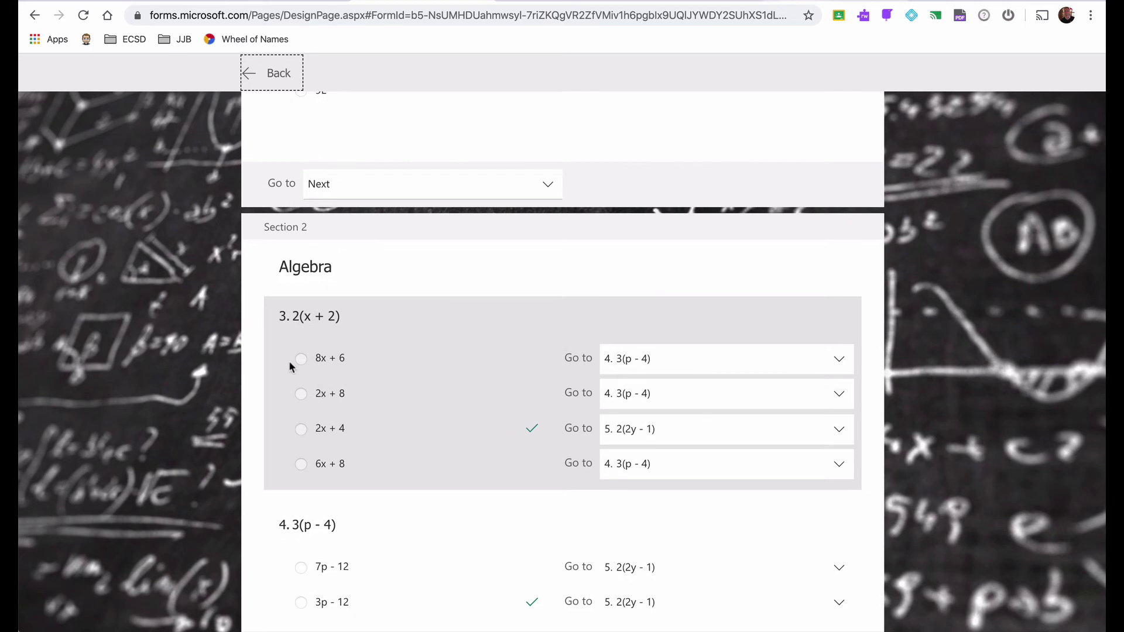
scroll(359, 365, down, 1)
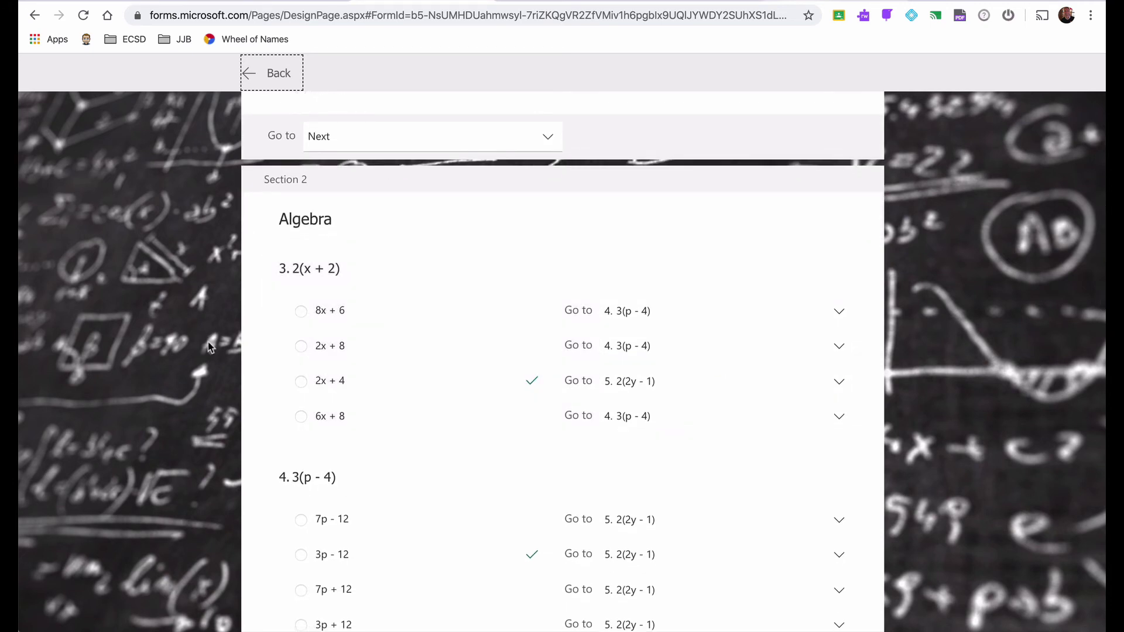
click(335, 268)
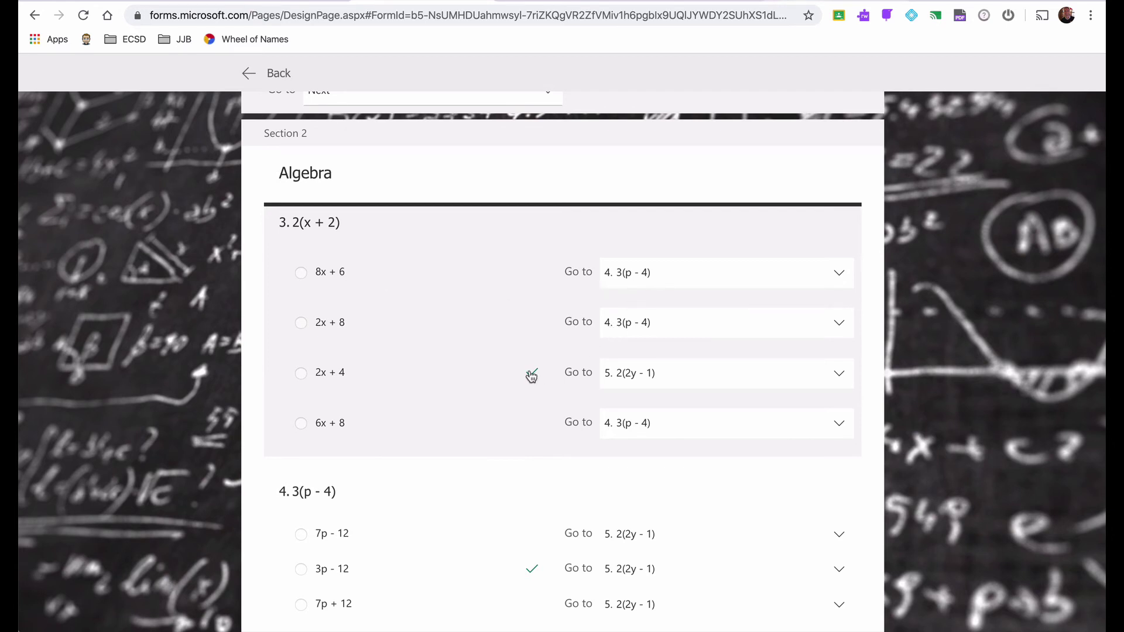
click(685, 279)
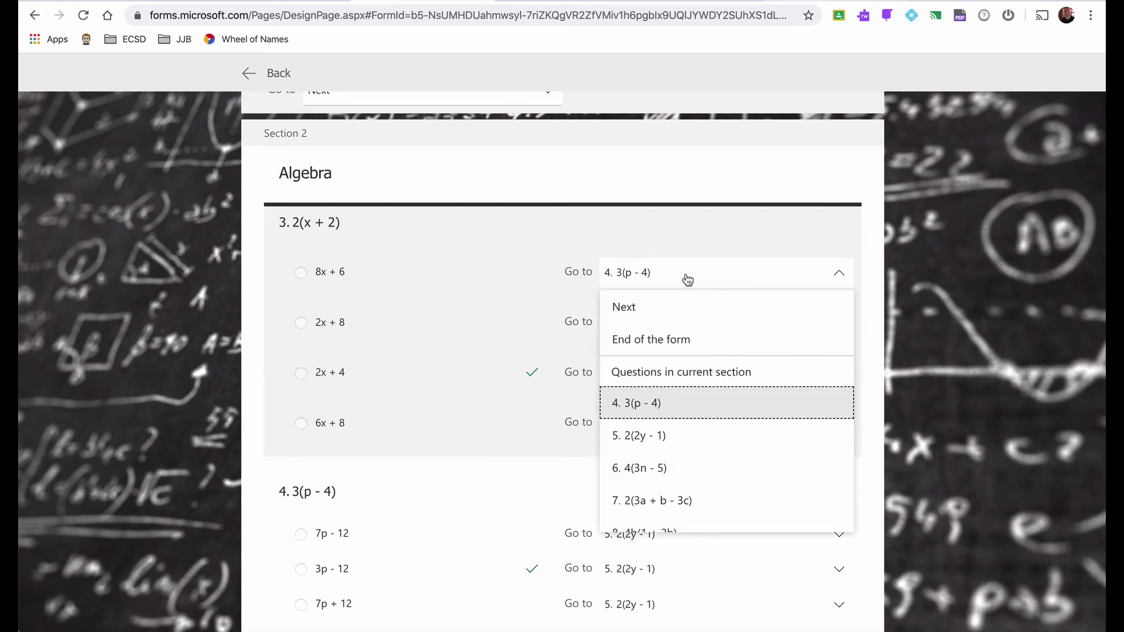
click(664, 404)
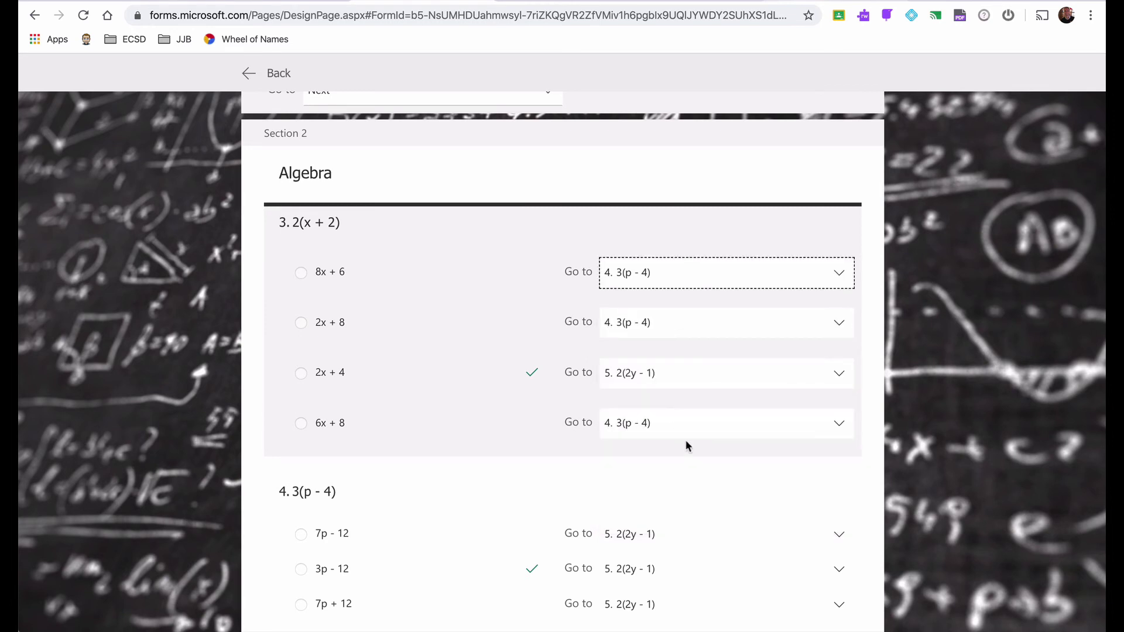
scroll(686, 446, down, 2)
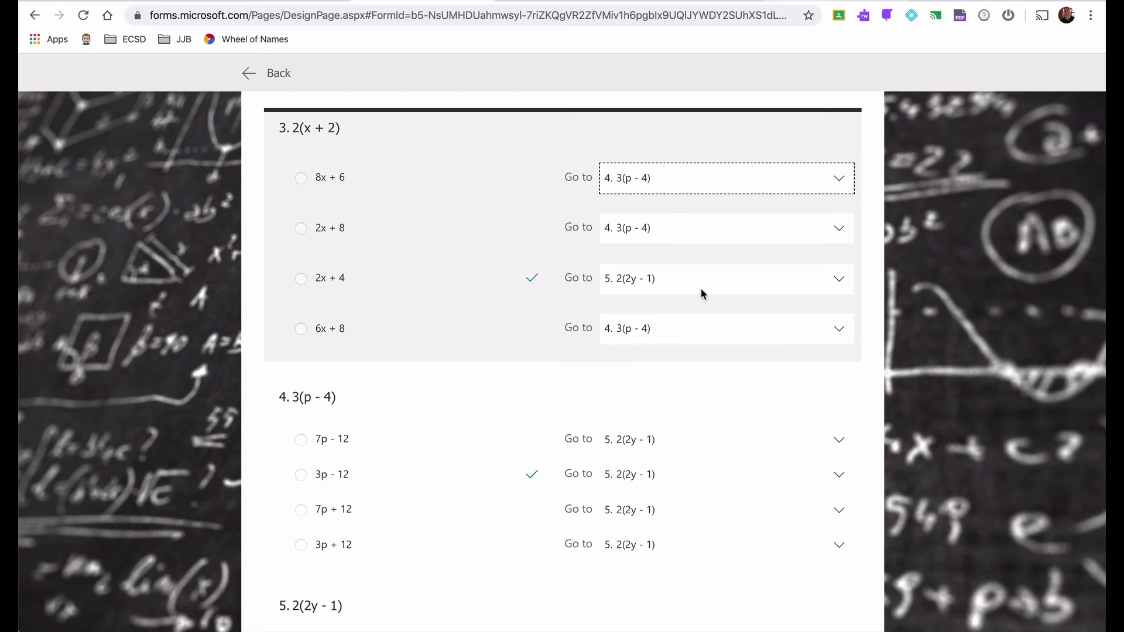
click(653, 288)
click(649, 439)
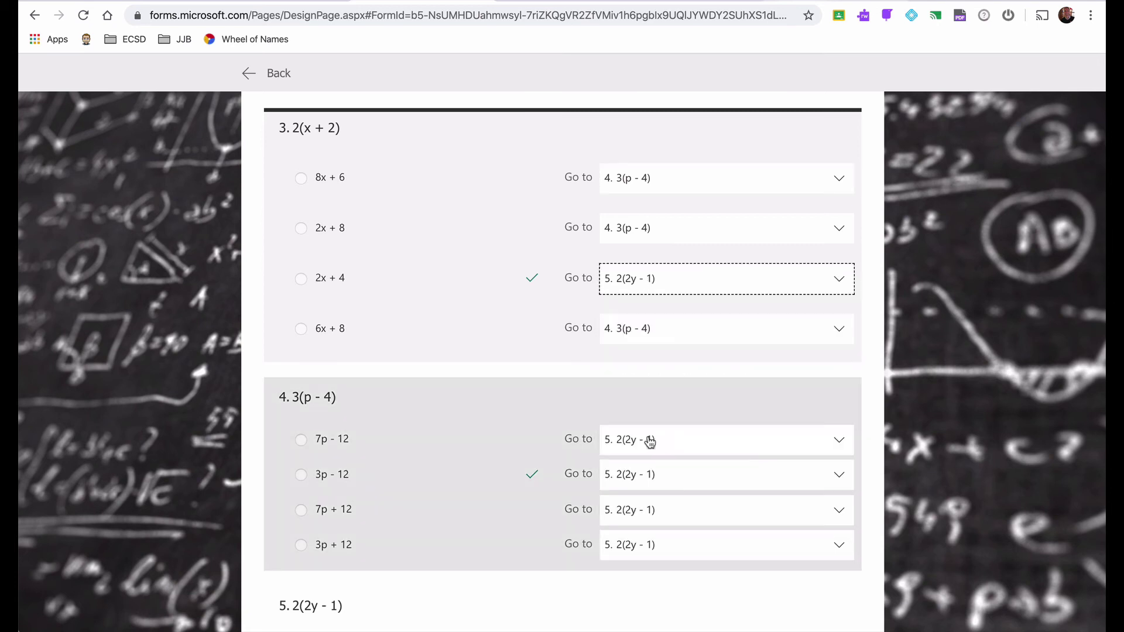
scroll(797, 375, down, 3)
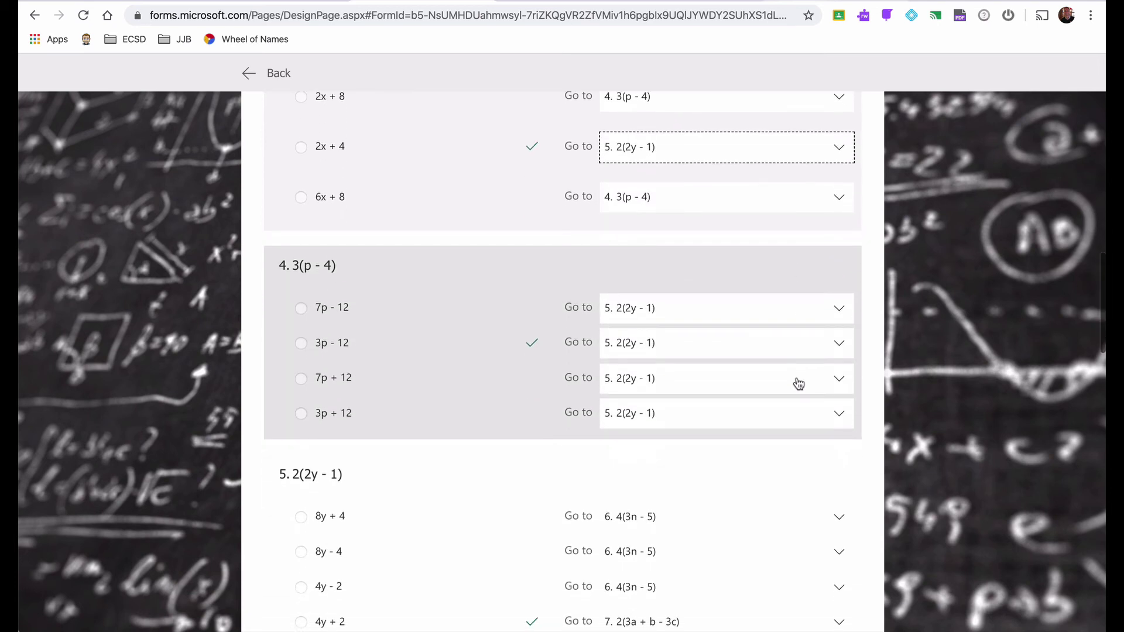
scroll(799, 383, down, 3)
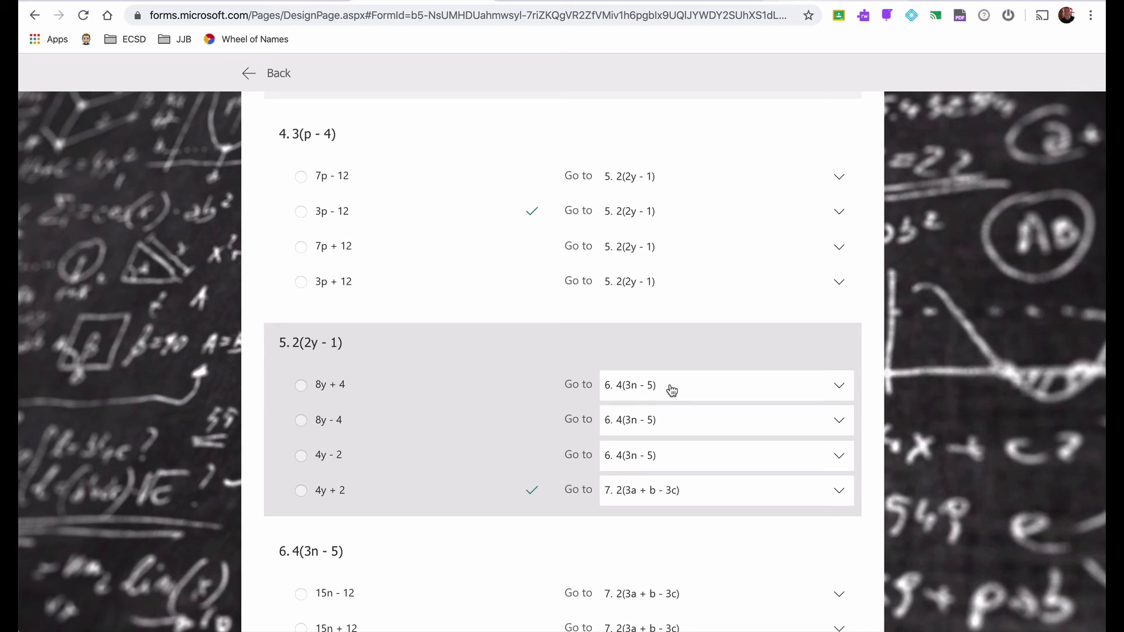
scroll(672, 391, down, 2)
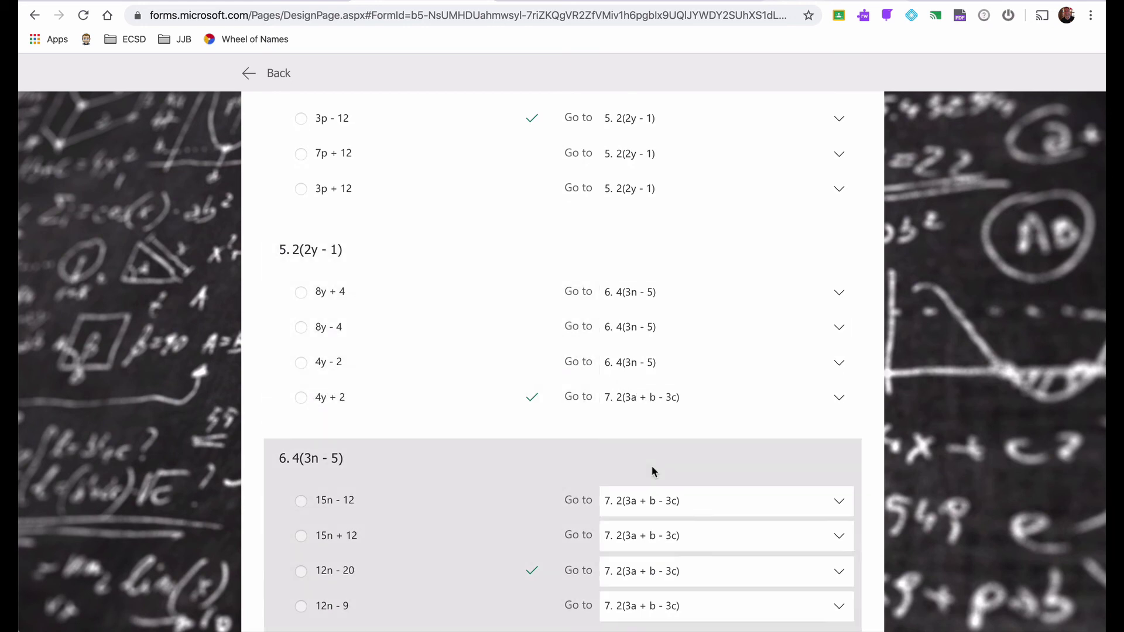
scroll(654, 471, down, 2)
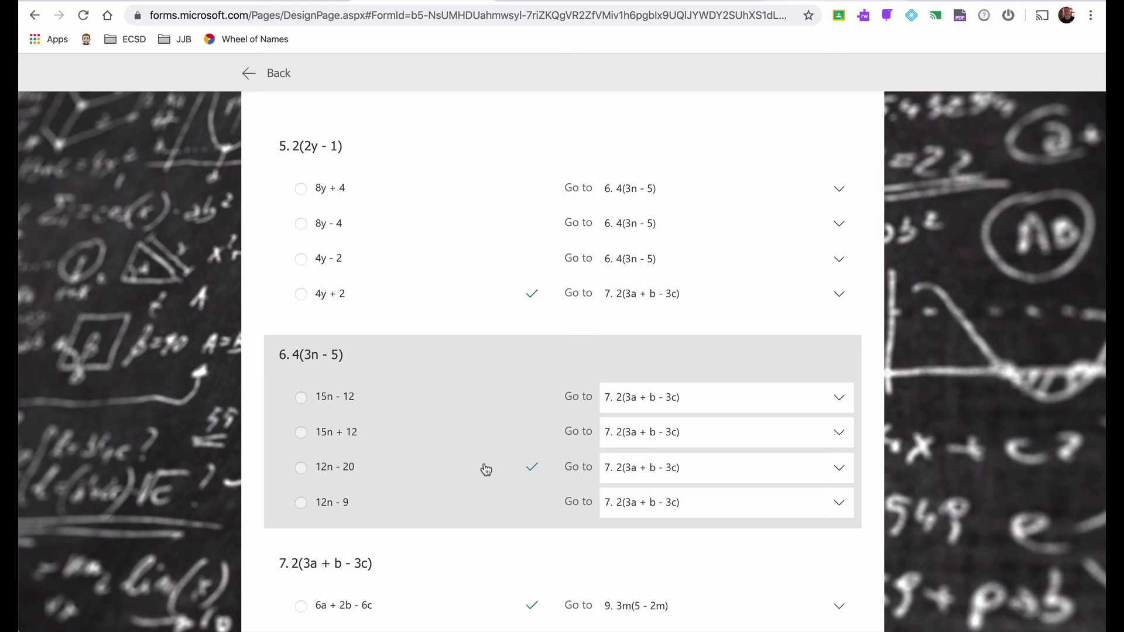
scroll(486, 470, down, 3)
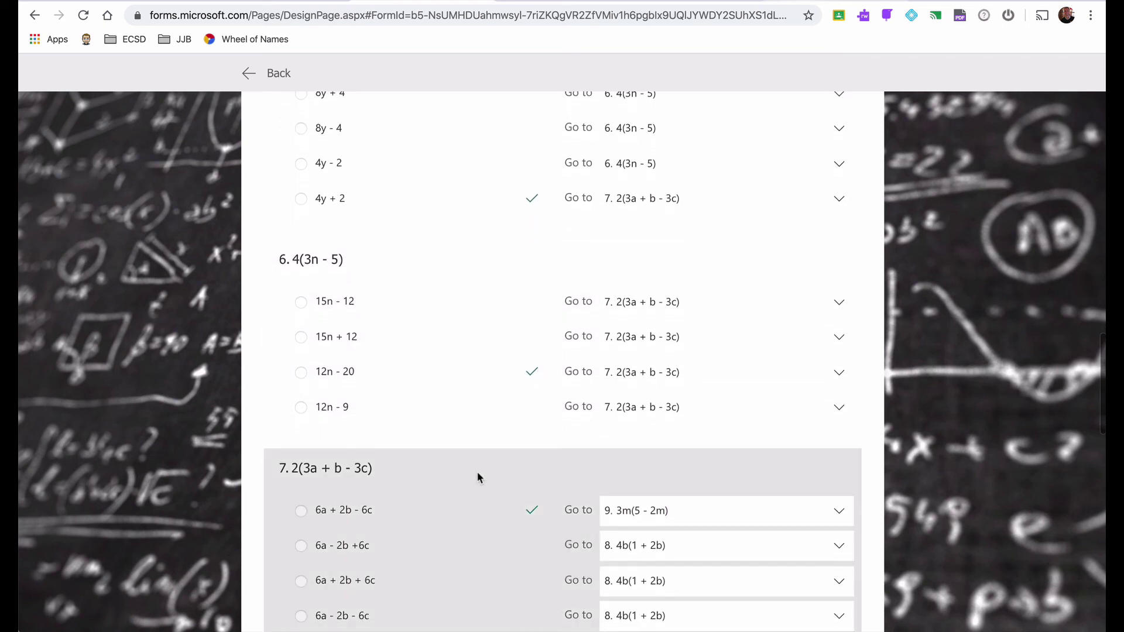
scroll(479, 474, up, 15)
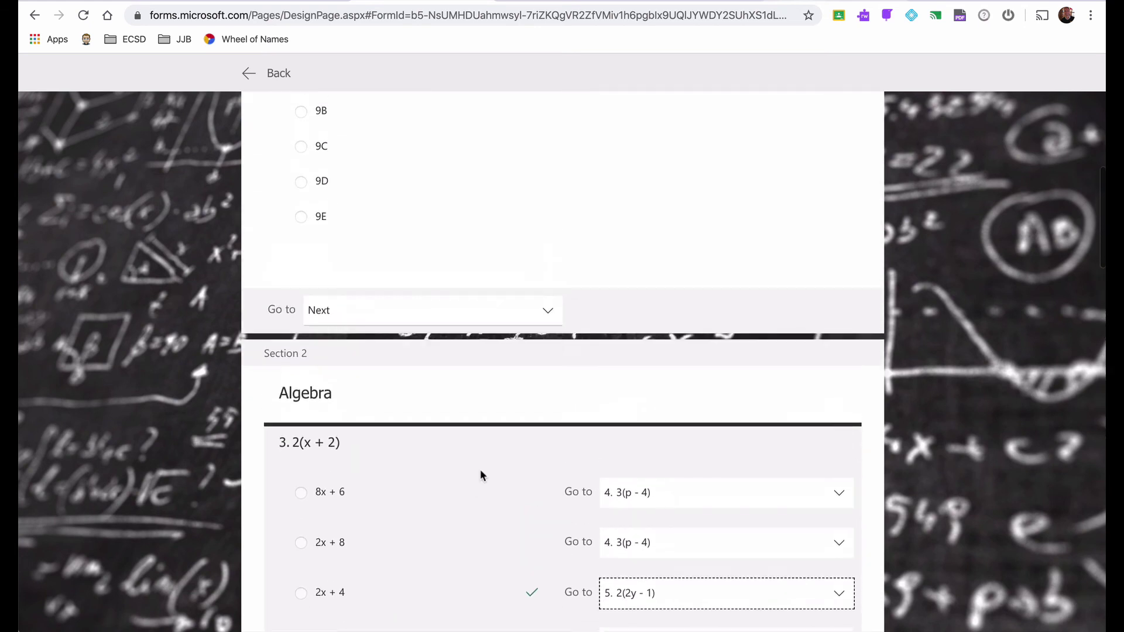
scroll(480, 470, down, 20)
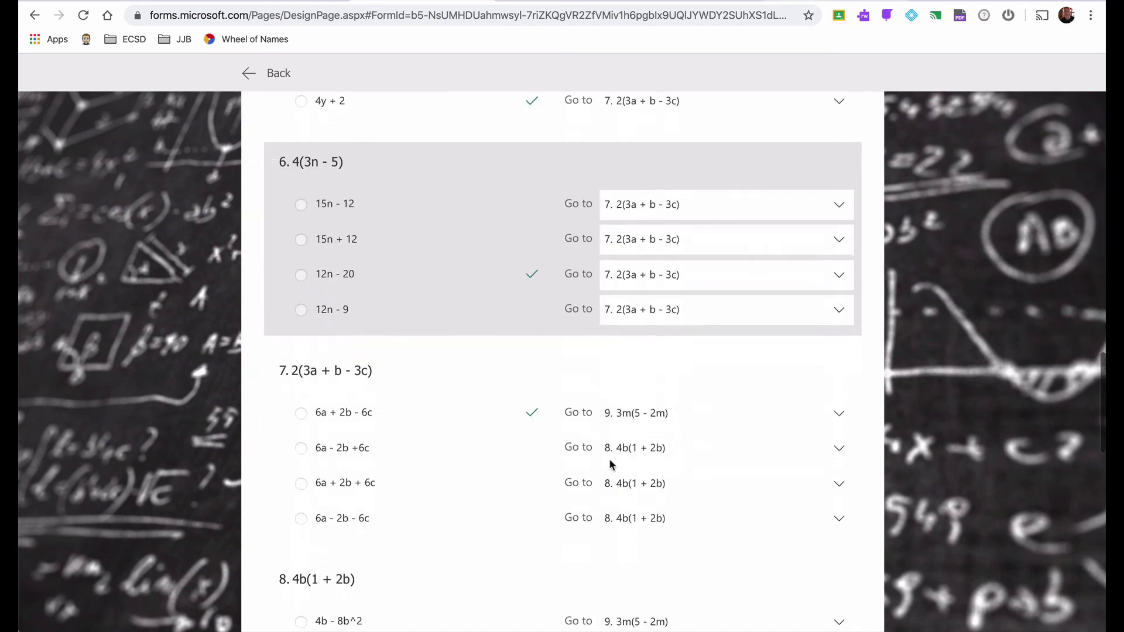
scroll(609, 462, down, 20)
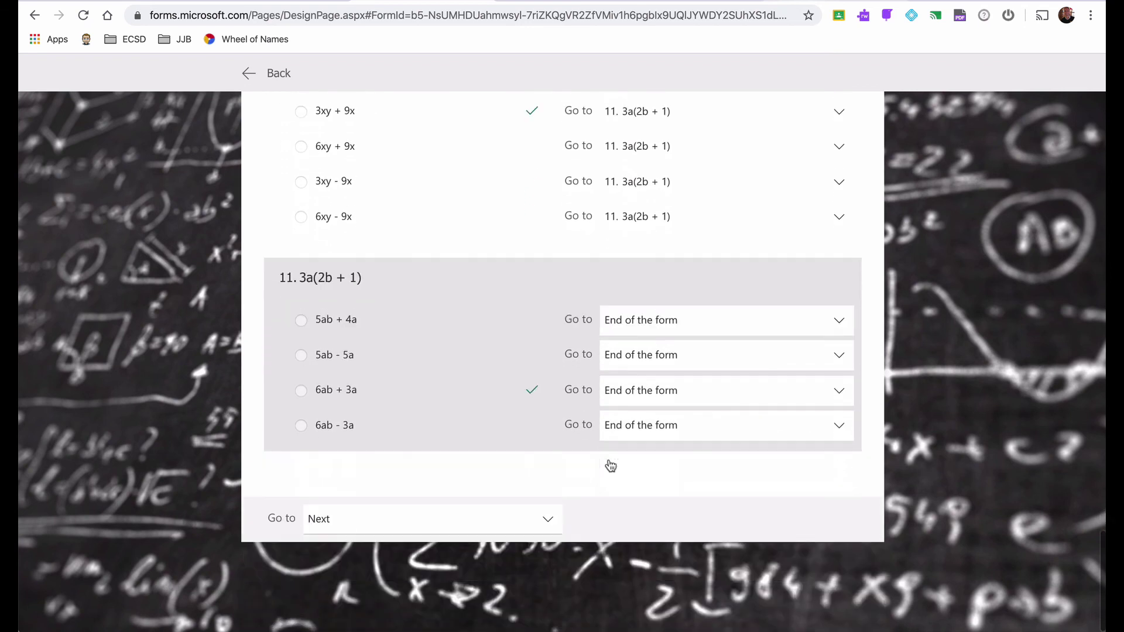
scroll(567, 442, up, 20)
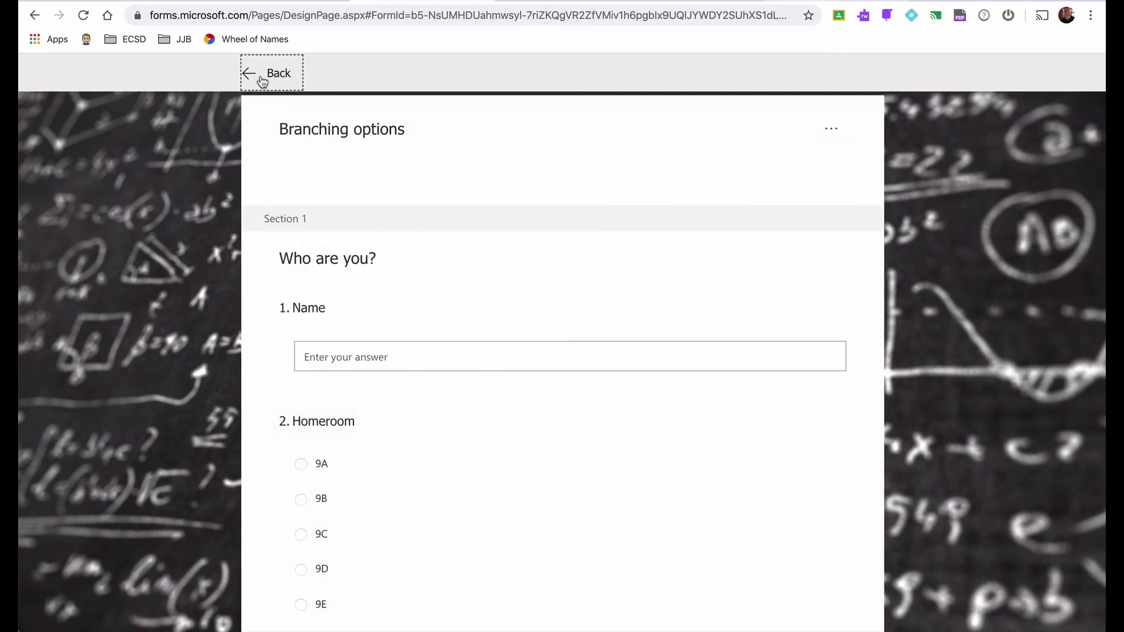
- Return from Branching options to the editor, then open and hide the Theme ideas panel
click(258, 73)
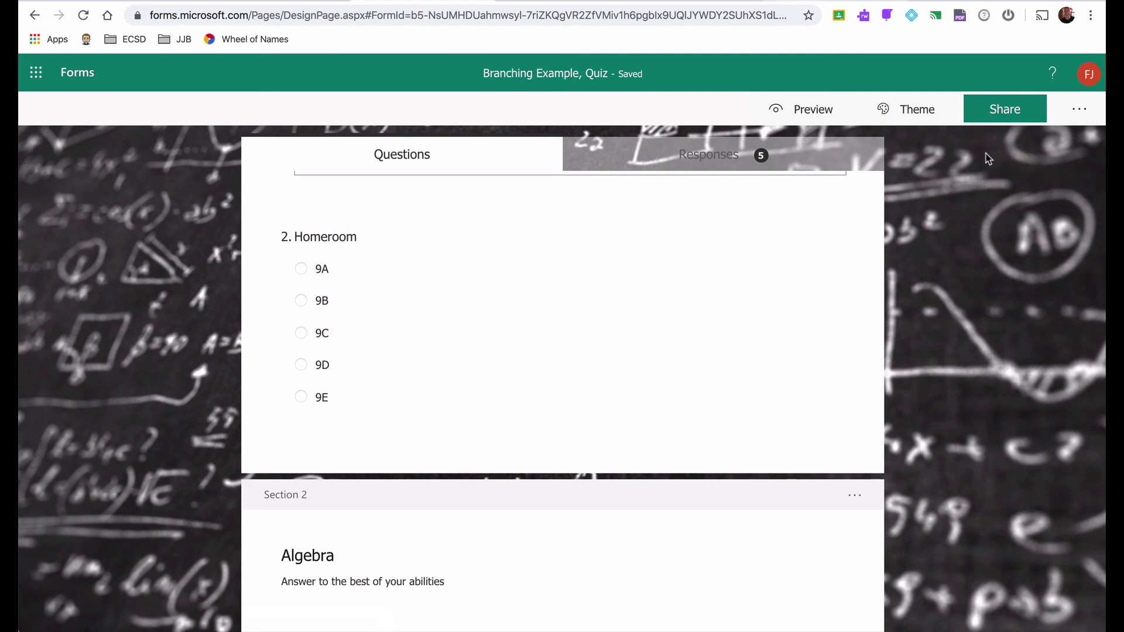
click(904, 110)
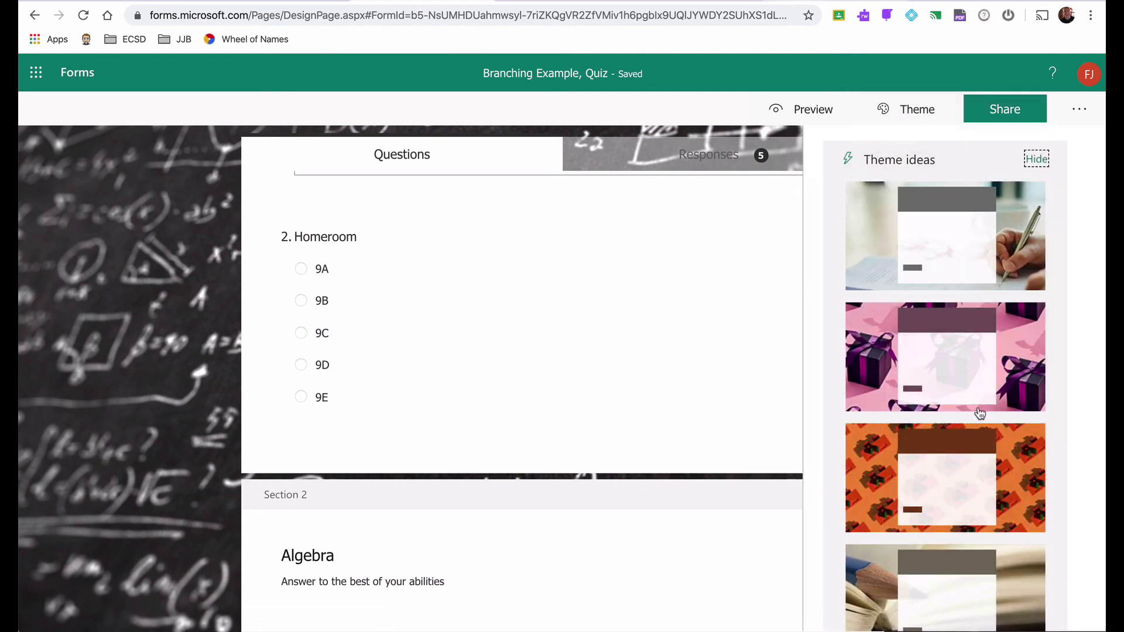
click(1030, 158)
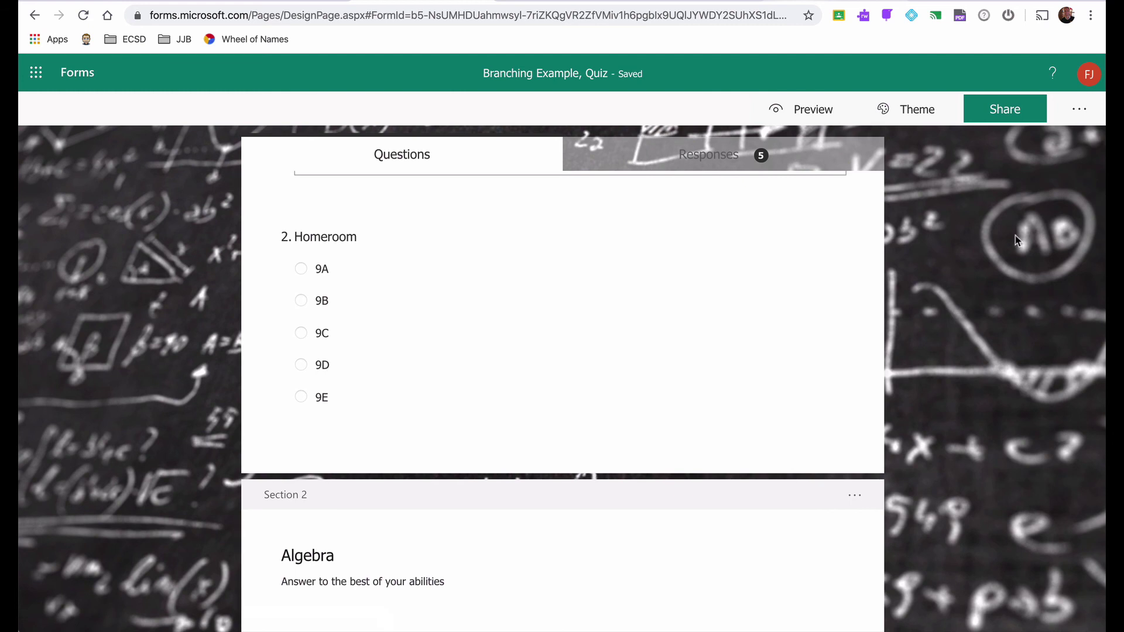
click(1014, 120)
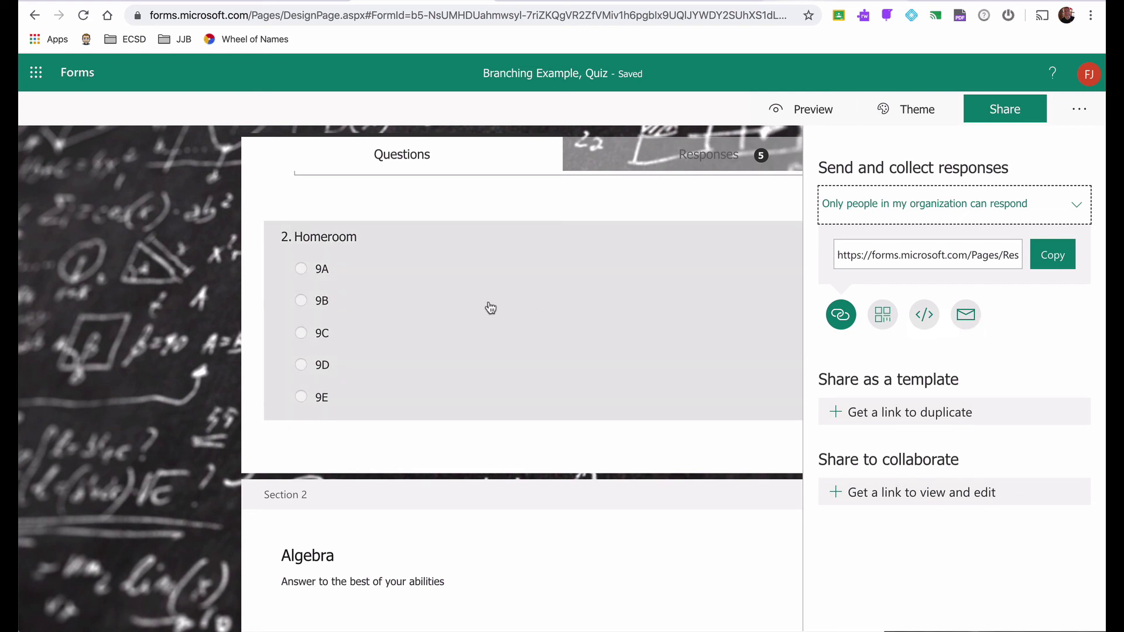
click(193, 277)
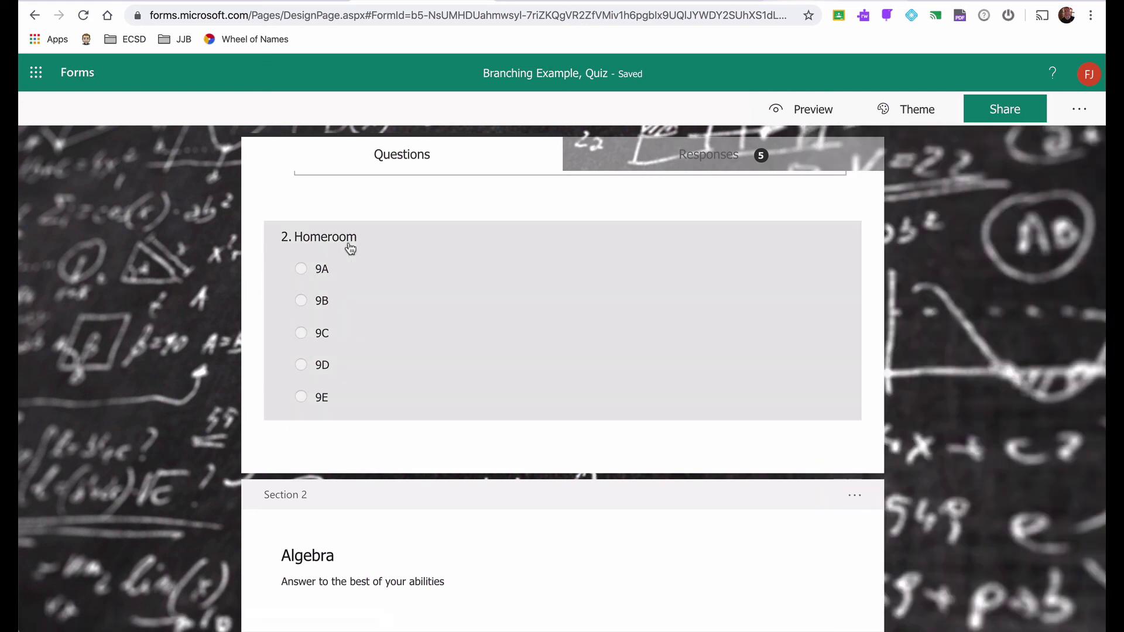